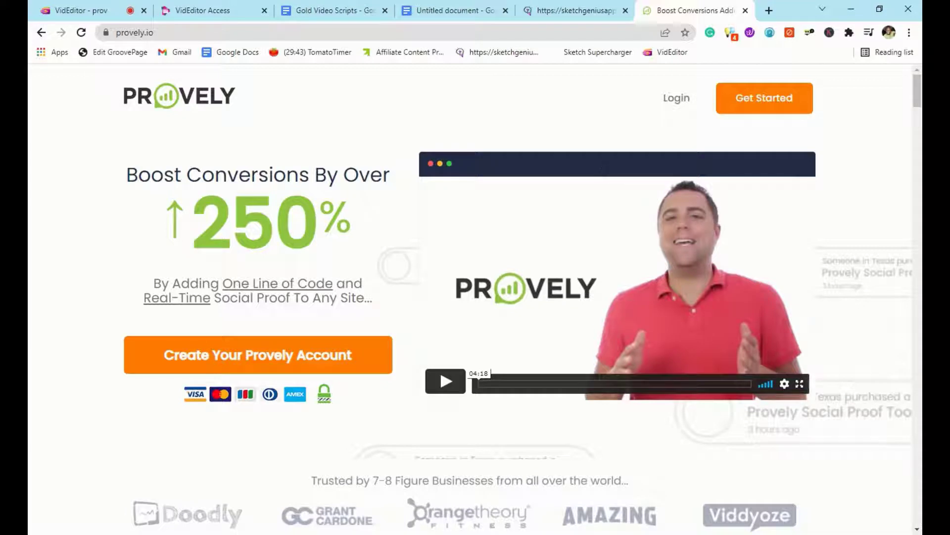
# - Scroll down through the rest of the landing page content
pyautogui.scroll(-1, 601, 167)
pyautogui.scroll(-2, 601, 166)
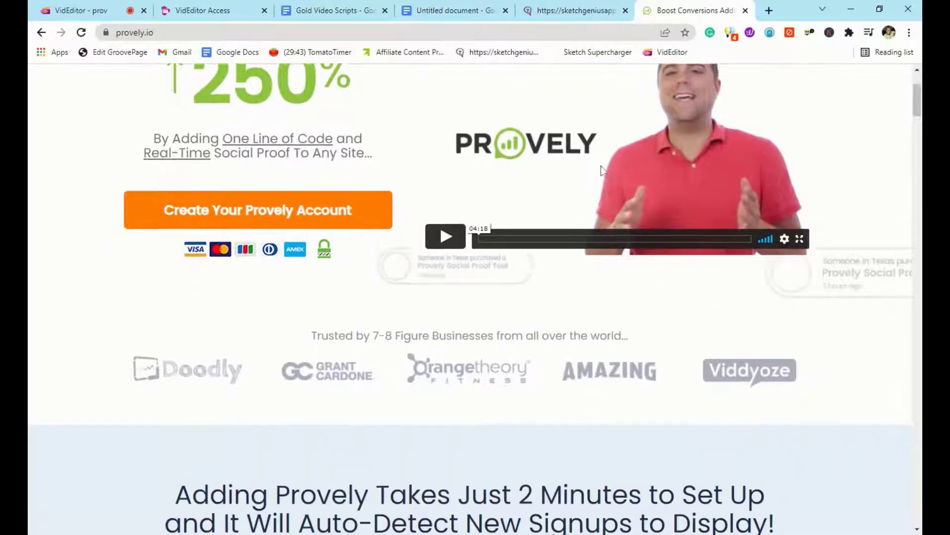
pyautogui.scroll(-2, 601, 168)
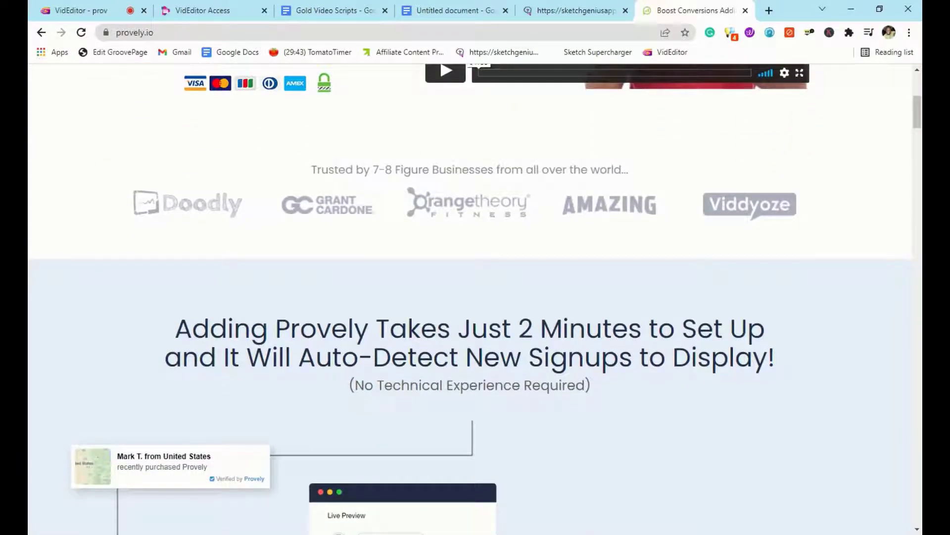
pyautogui.scroll(-1, 470, 297)
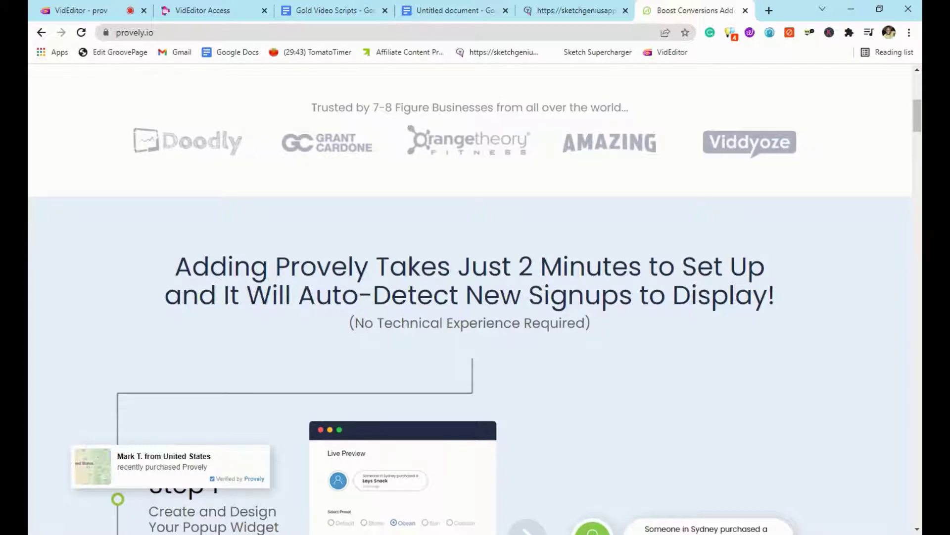
pyautogui.scroll(-1, 603, 171)
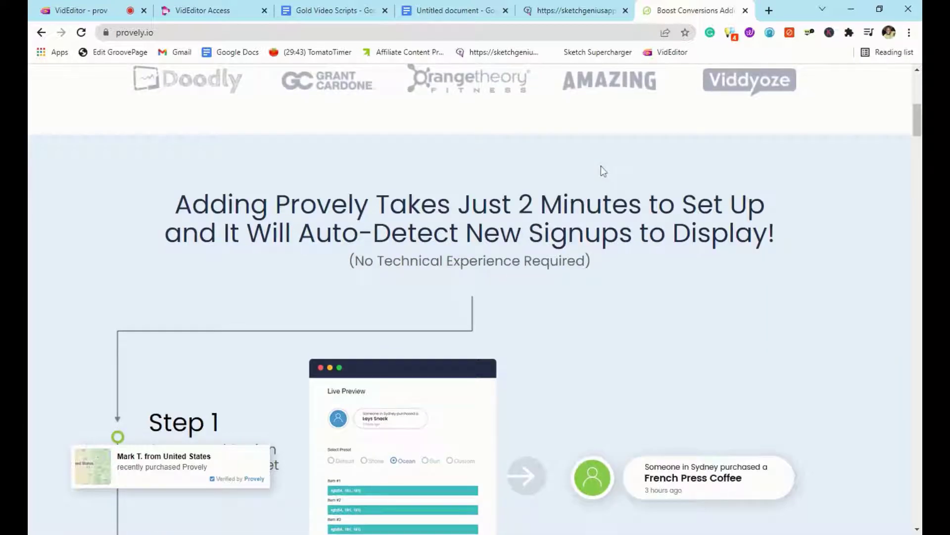
pyautogui.scroll(-1, 602, 171)
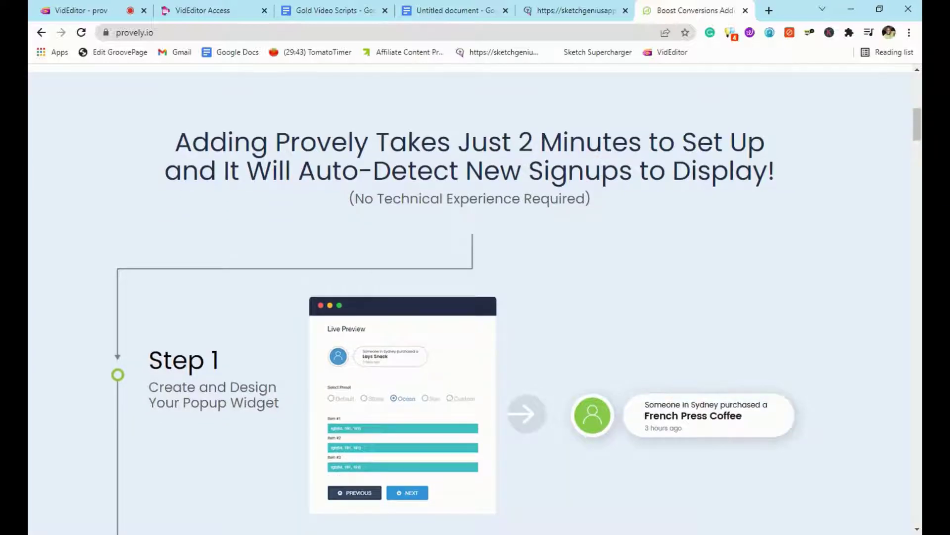
pyautogui.scroll(-1, 475, 297)
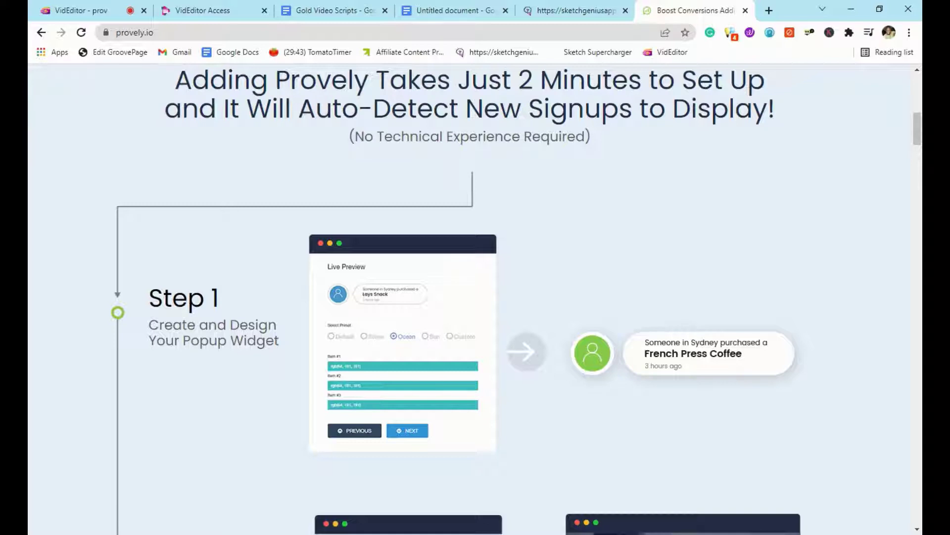
pyautogui.scroll(-2, 600, 173)
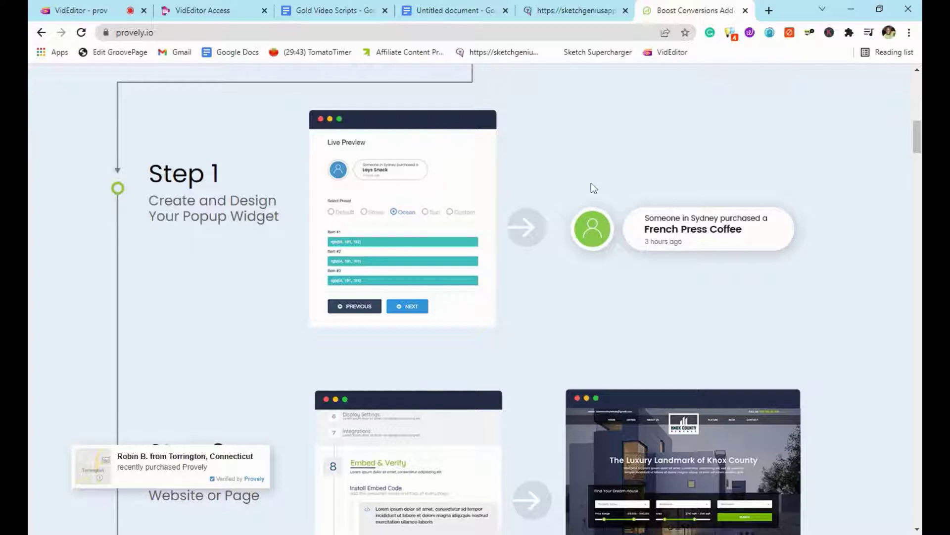
pyautogui.scroll(-2, 593, 187)
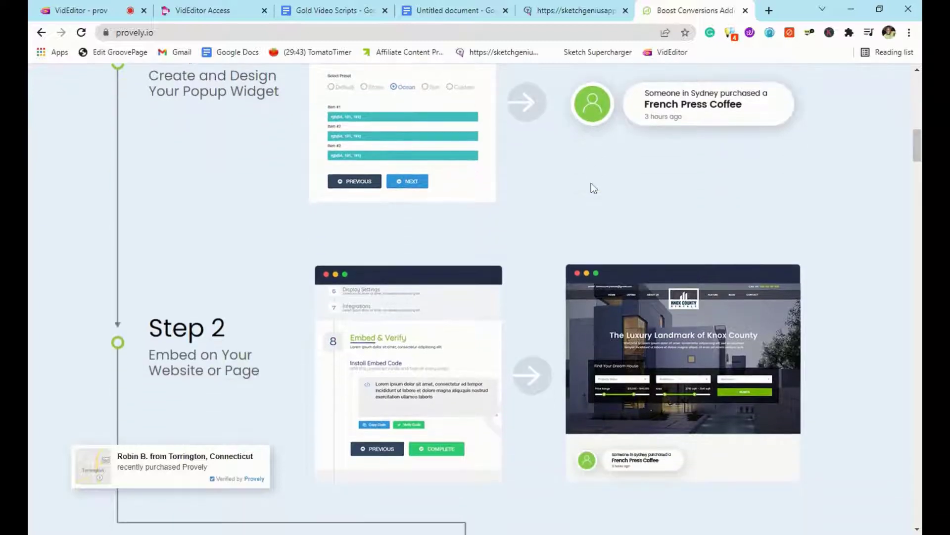
pyautogui.scroll(-1, 593, 187)
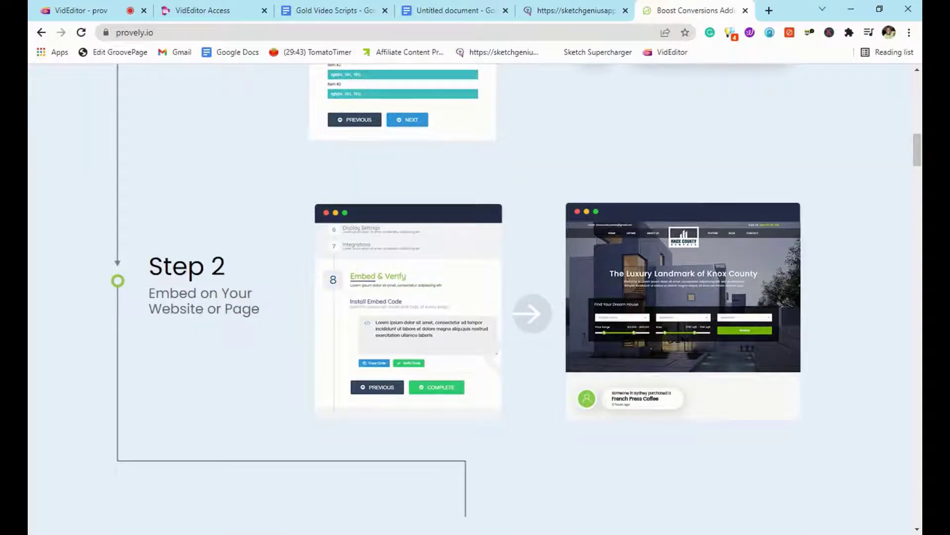
pyautogui.scroll(-3, 594, 187)
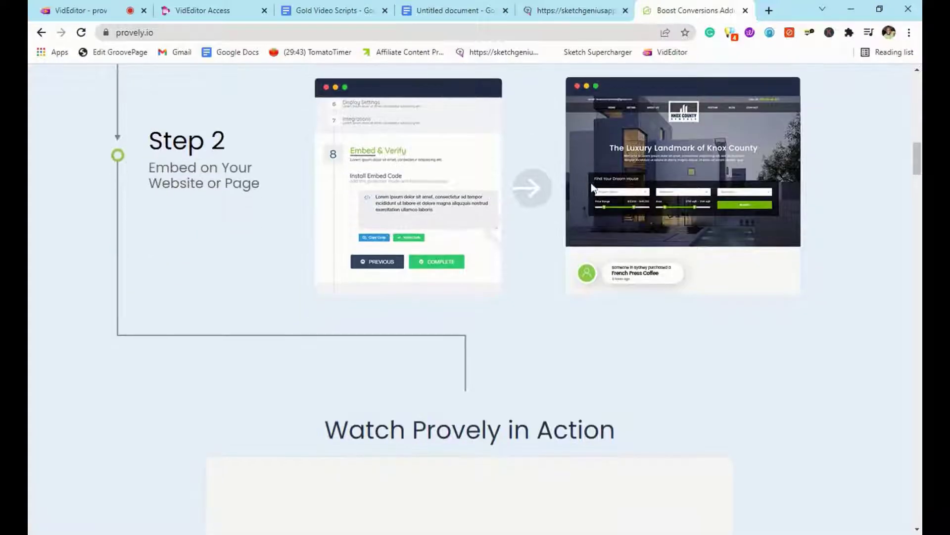
pyautogui.scroll(-5, 593, 187)
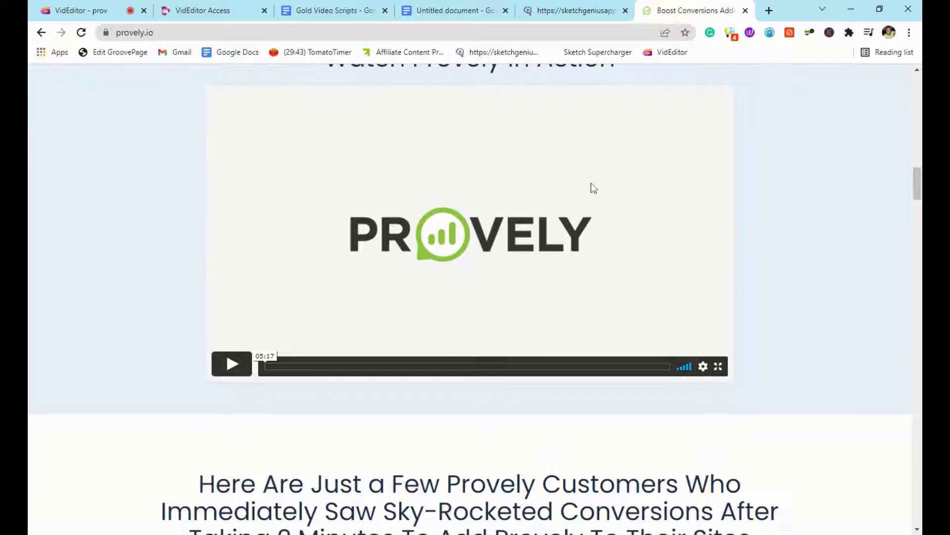
pyautogui.scroll(-6, 592, 183)
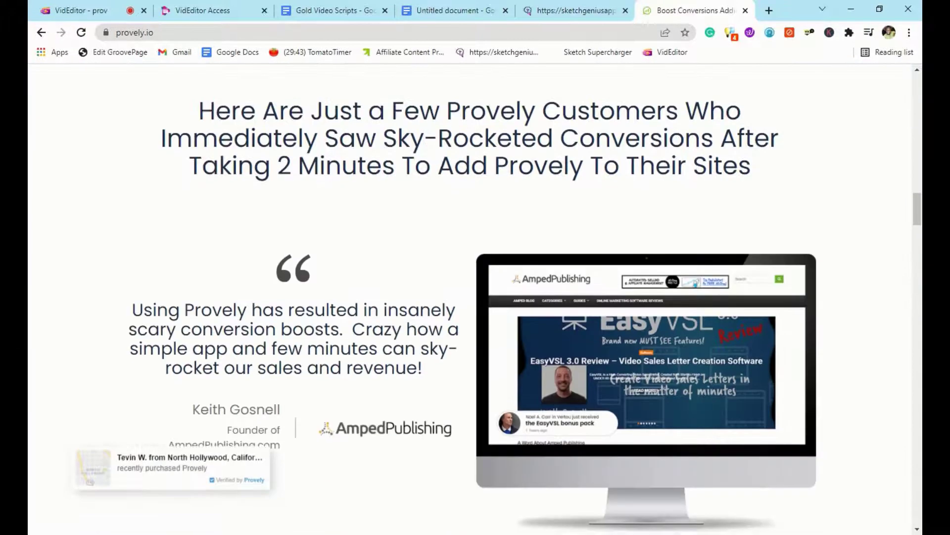
pyautogui.scroll(2, 594, 187)
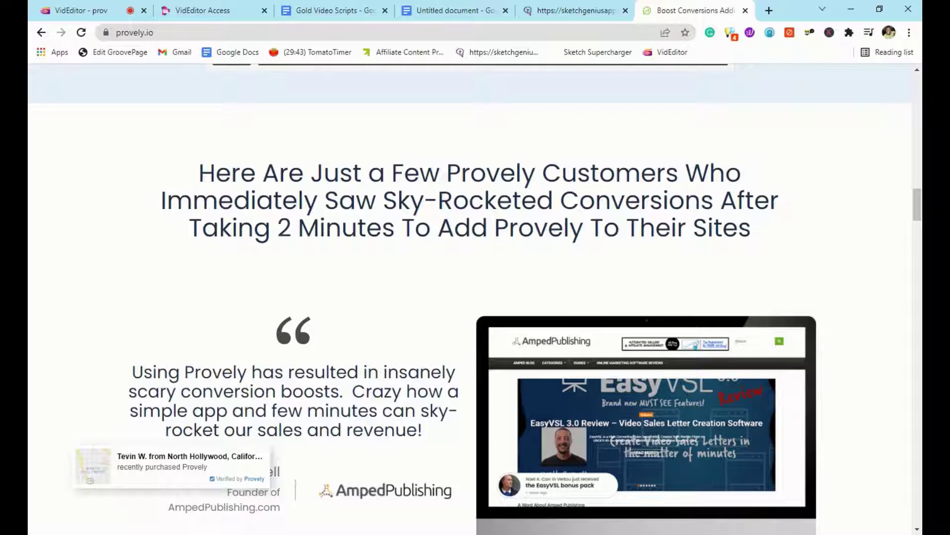
pyautogui.scroll(-4, 476, 297)
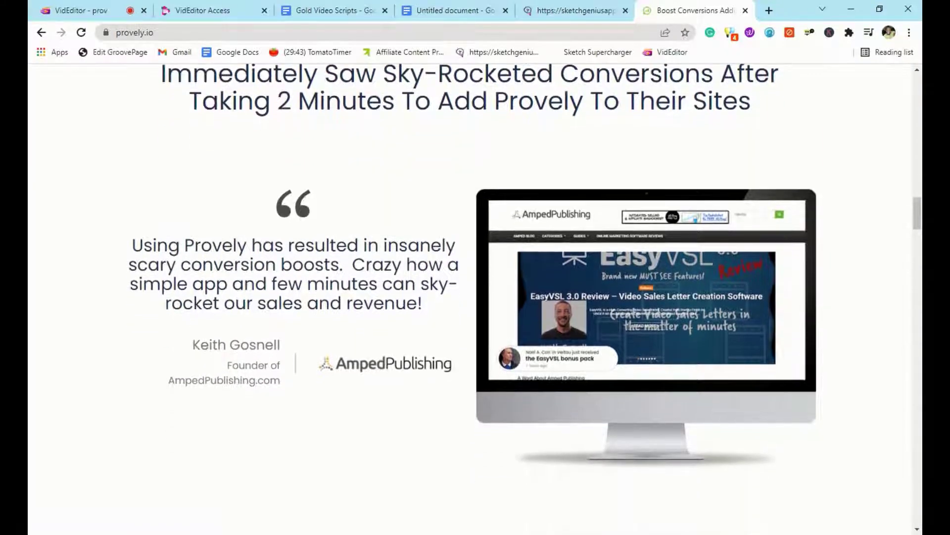
pyautogui.scroll(-6, 591, 183)
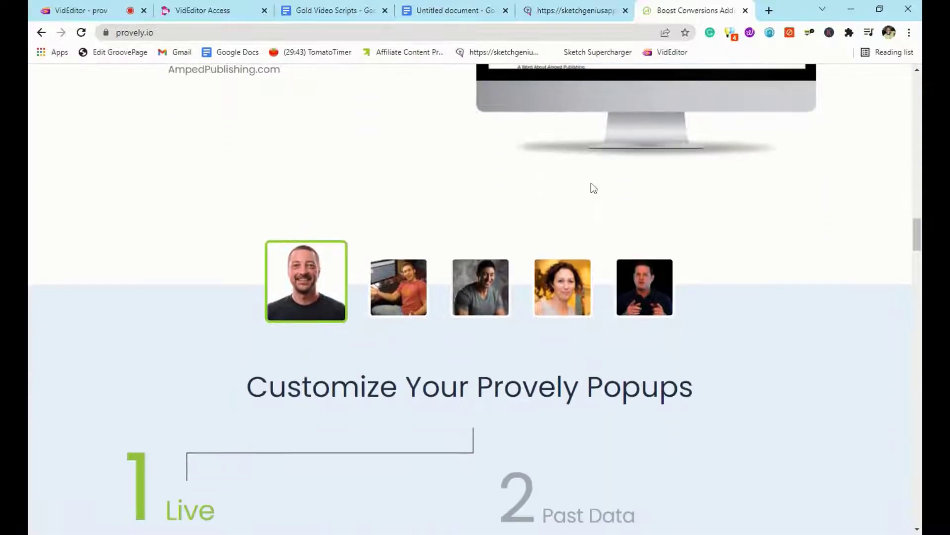
pyautogui.scroll(-4, 594, 188)
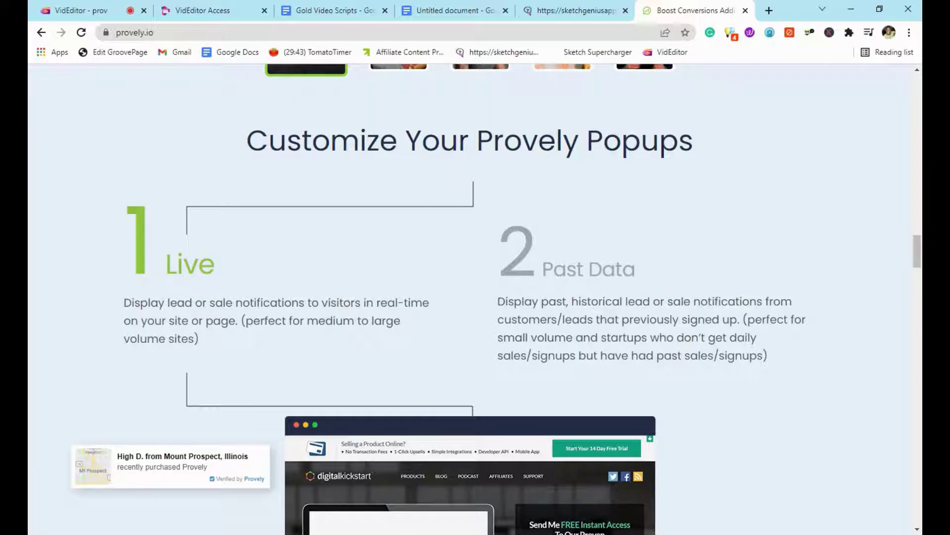
pyautogui.scroll(-5, 660, 164)
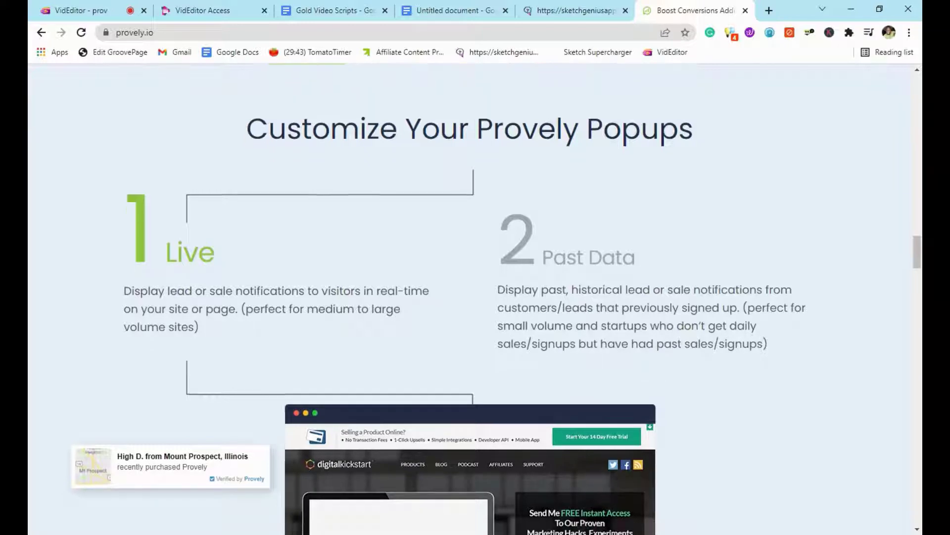
pyautogui.scroll(-6, 661, 164)
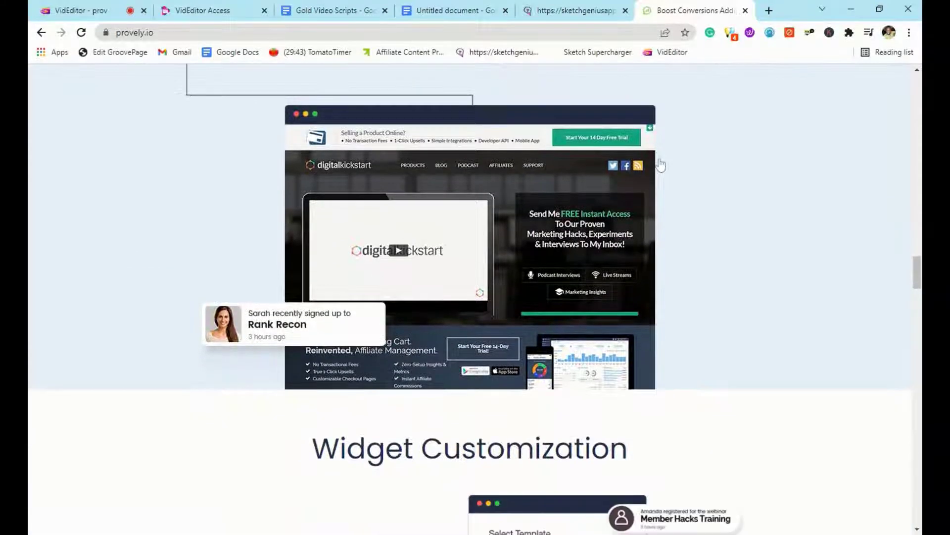
pyautogui.scroll(-3, 660, 159)
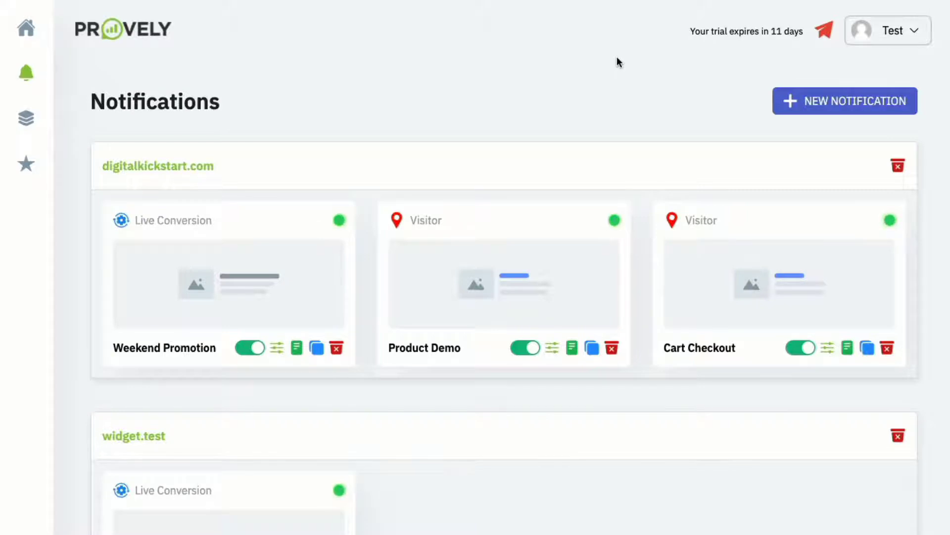
# - Create a new notification named 'Webinar Registration' for the domain cryptomade.com
pyautogui.click(841, 100)
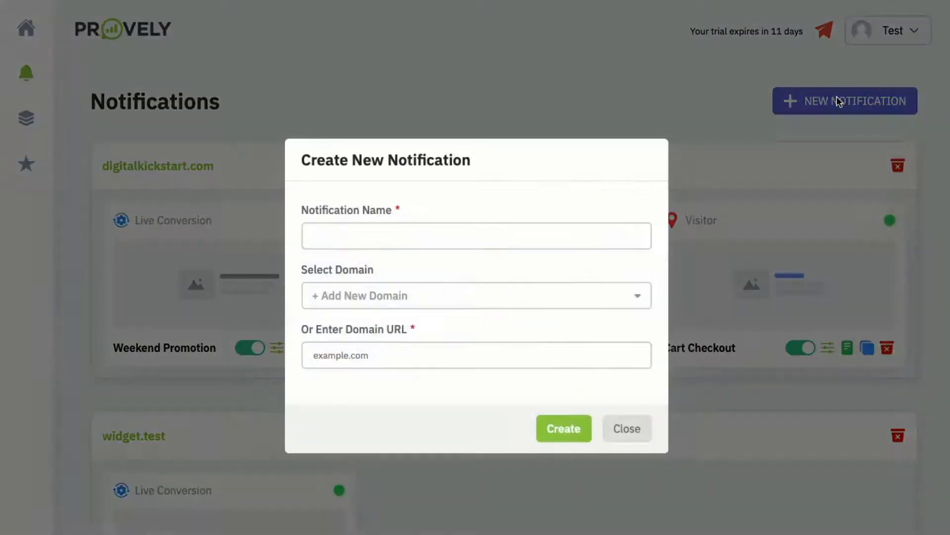
pyautogui.click(485, 232)
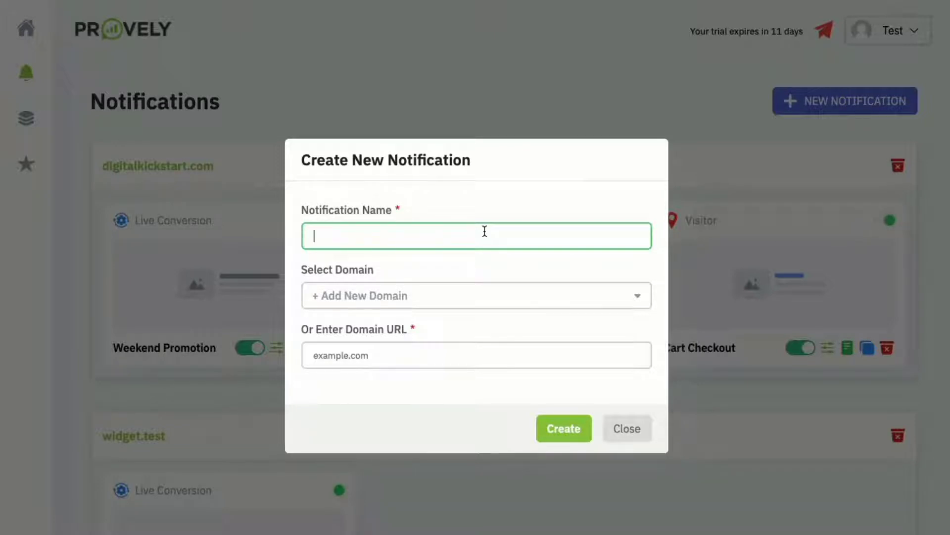
pyautogui.write('Webinar Registration')
pyautogui.click(429, 348)
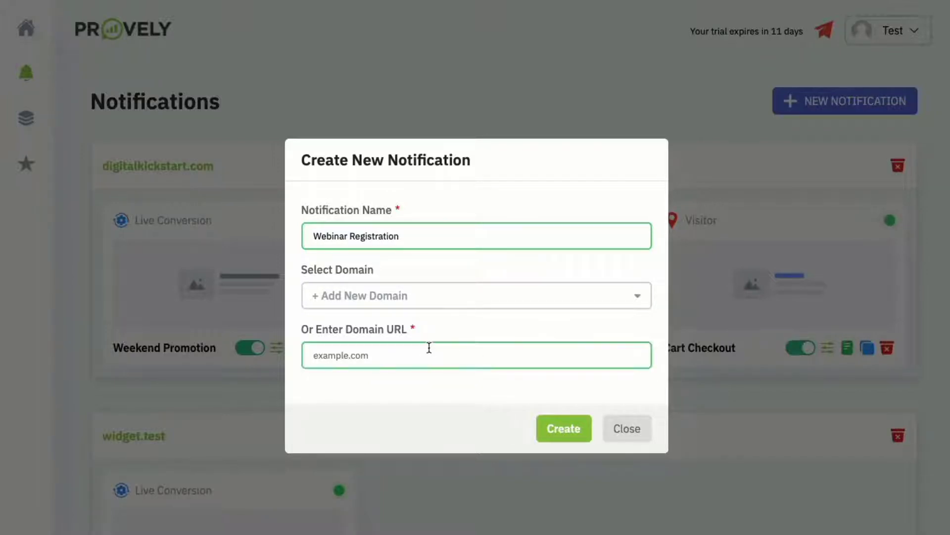
pyautogui.write('crypt')
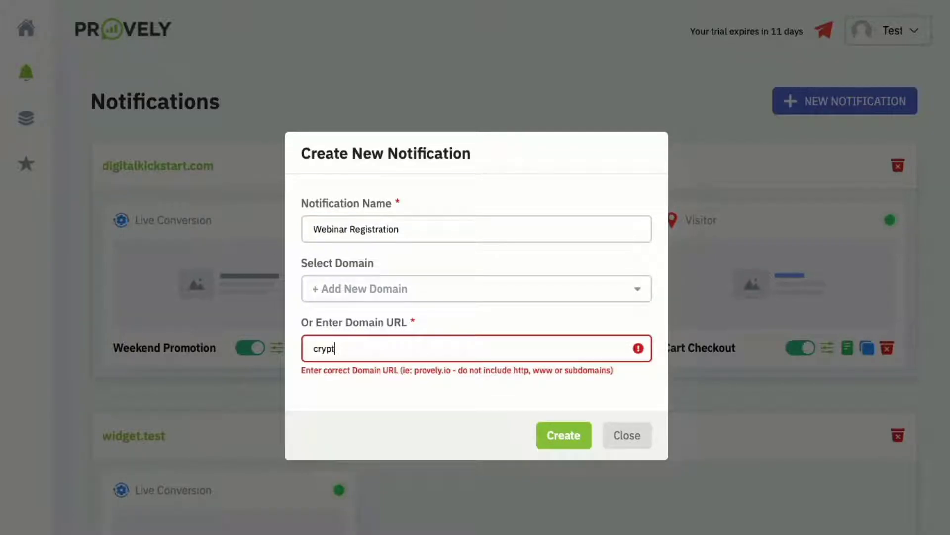
pyautogui.write('m')
pyautogui.press('BackSpace')
pyautogui.write('omade')
pyautogui.press('BackSpace')
pyautogui.write('e.com')
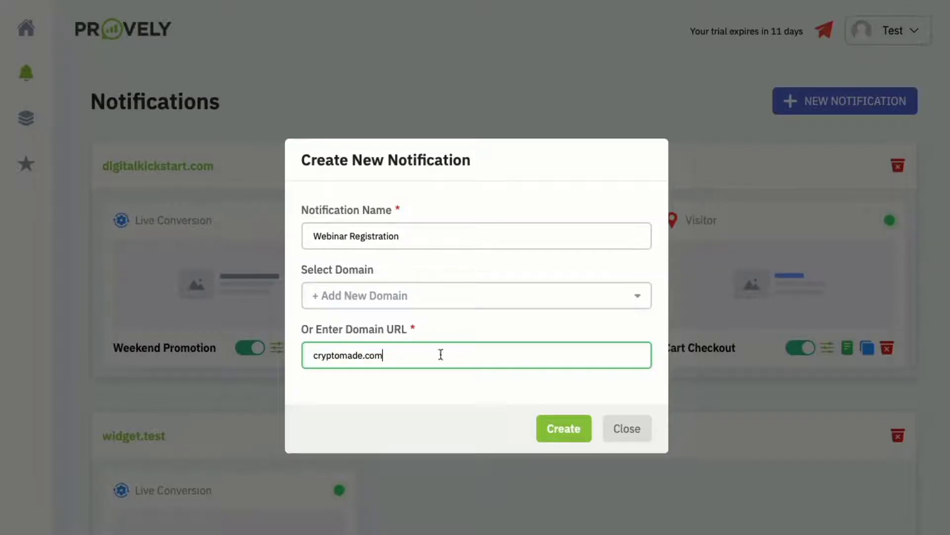
pyautogui.click(558, 432)
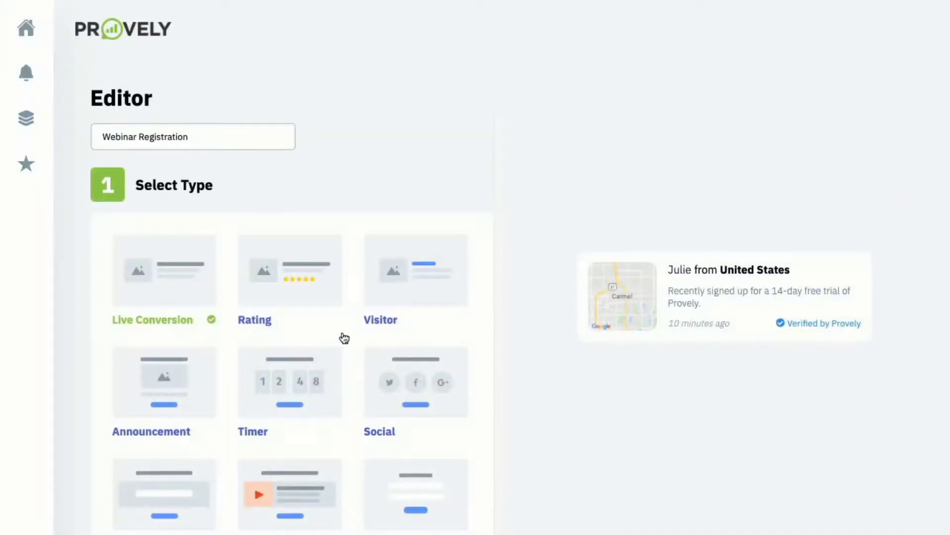
# - Pick Rating as the notification type, previewing a five-star Google review card
pyautogui.scroll(-2, 291, 334)
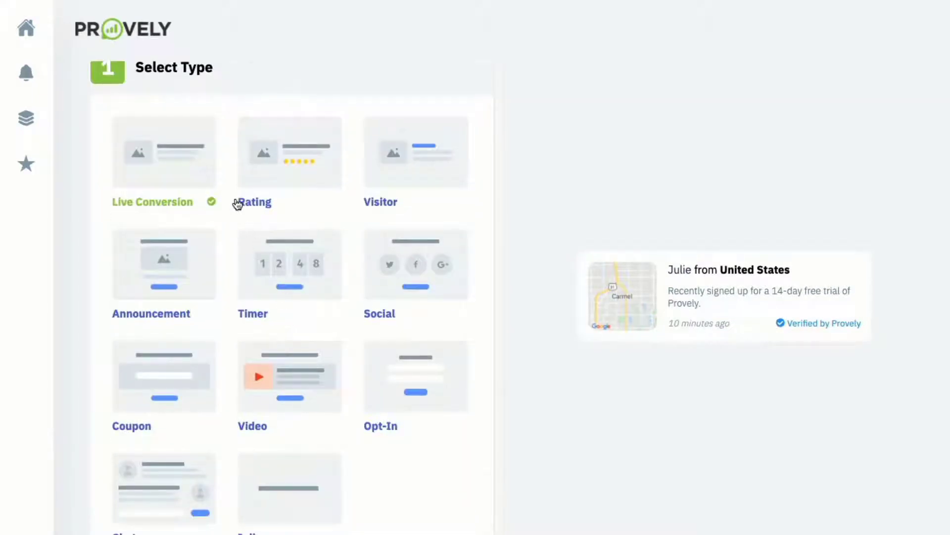
pyautogui.scroll(-2, 237, 203)
pyautogui.scroll(2, 203, 183)
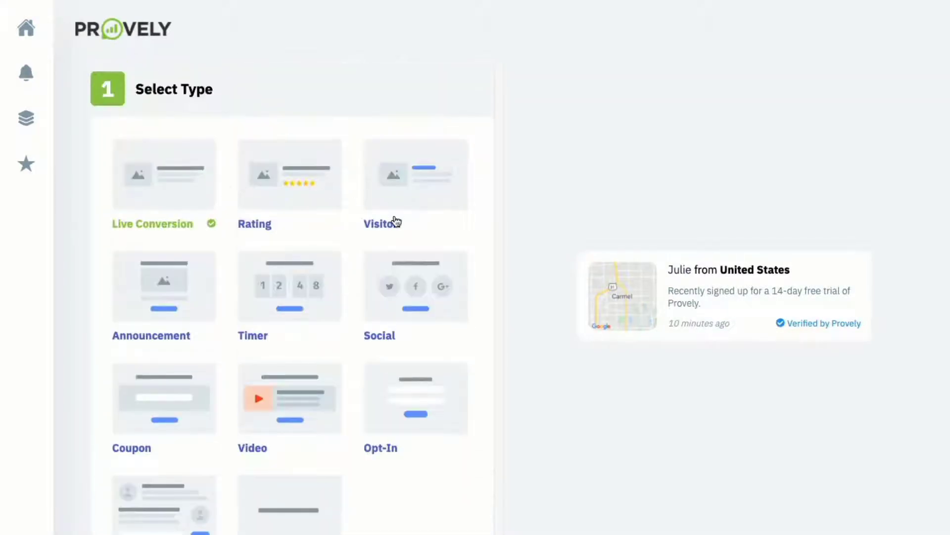
pyautogui.scroll(-2, 320, 267)
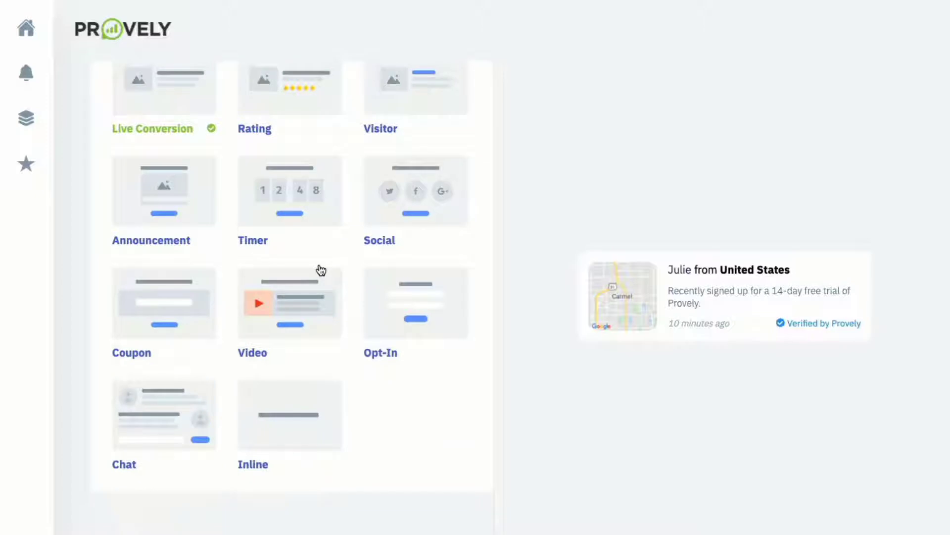
pyautogui.scroll(1, 321, 269)
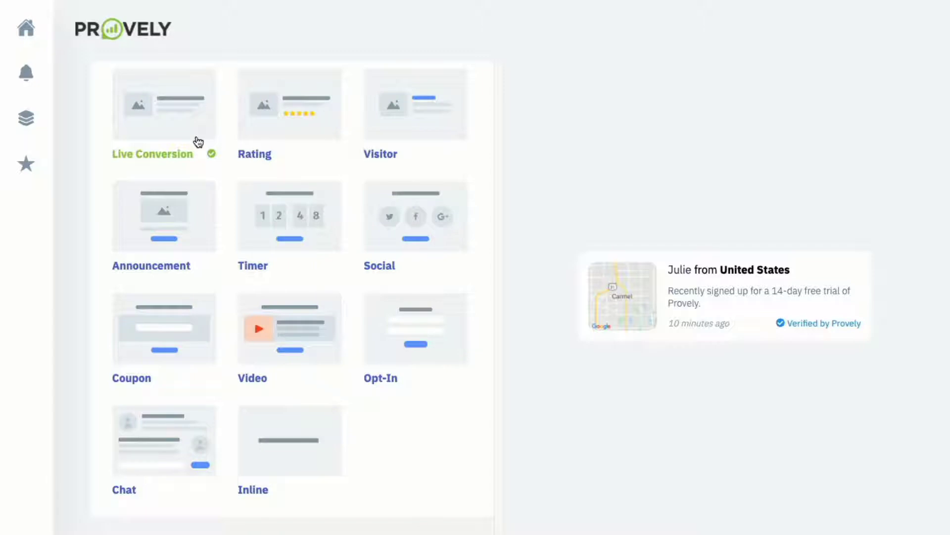
pyautogui.scroll(3, 220, 141)
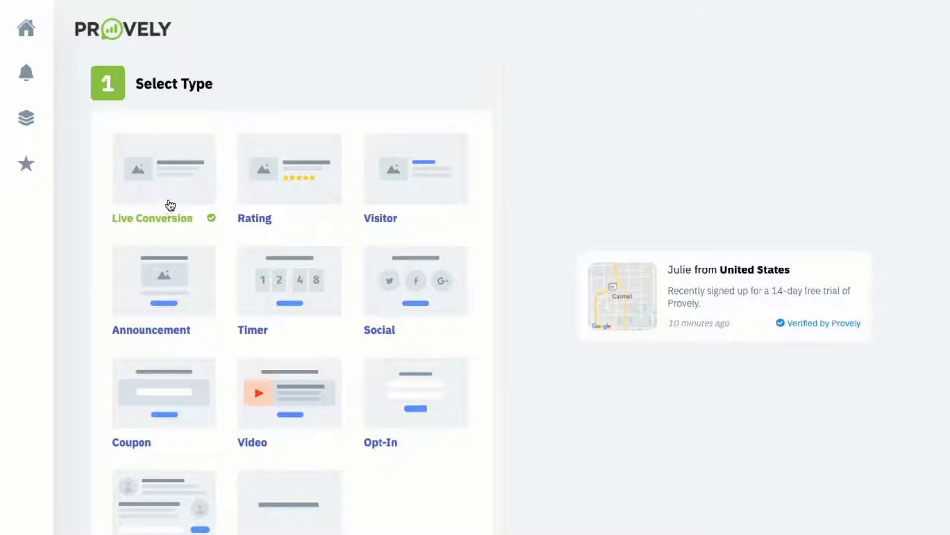
pyautogui.click(272, 200)
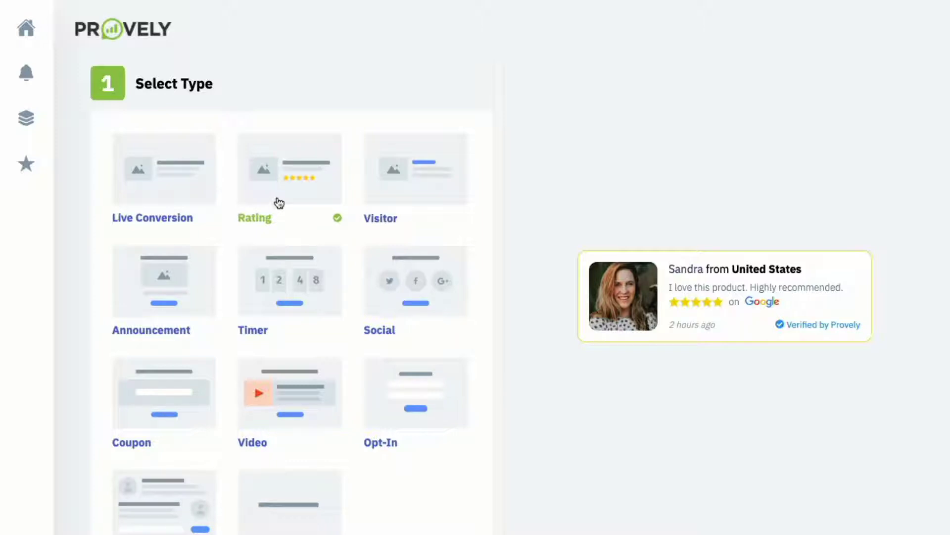
# - Preview the Visitor, Announcement, Timer and Social notification types in turn
pyautogui.click(417, 190)
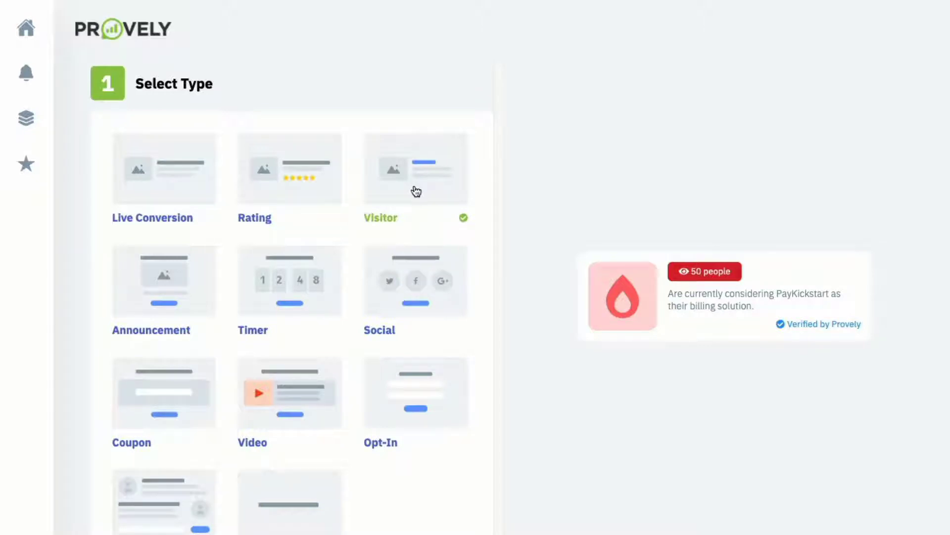
pyautogui.click(169, 275)
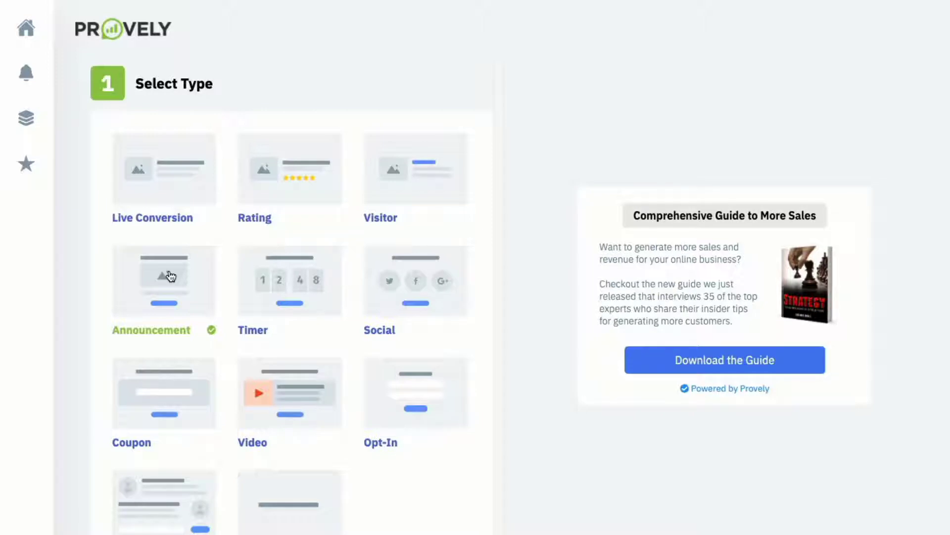
pyautogui.click(314, 294)
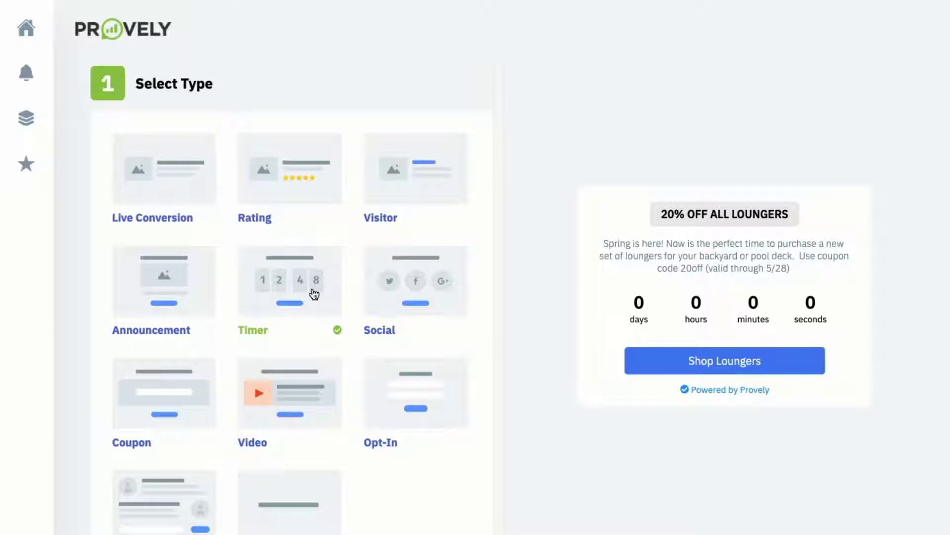
pyautogui.click(415, 303)
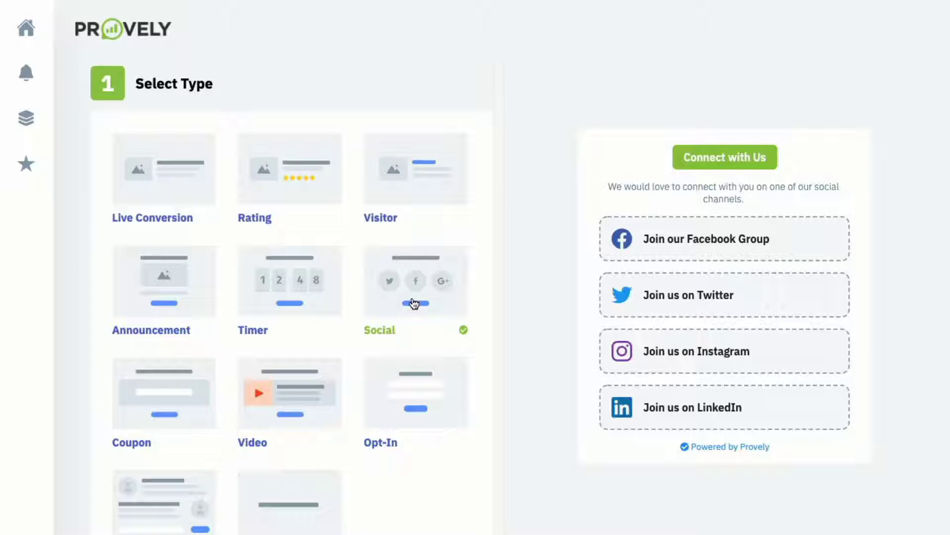
# - Preview the Coupon, Video, Opt-In and Chat types, ending on Inline
pyautogui.scroll(-1, 415, 303)
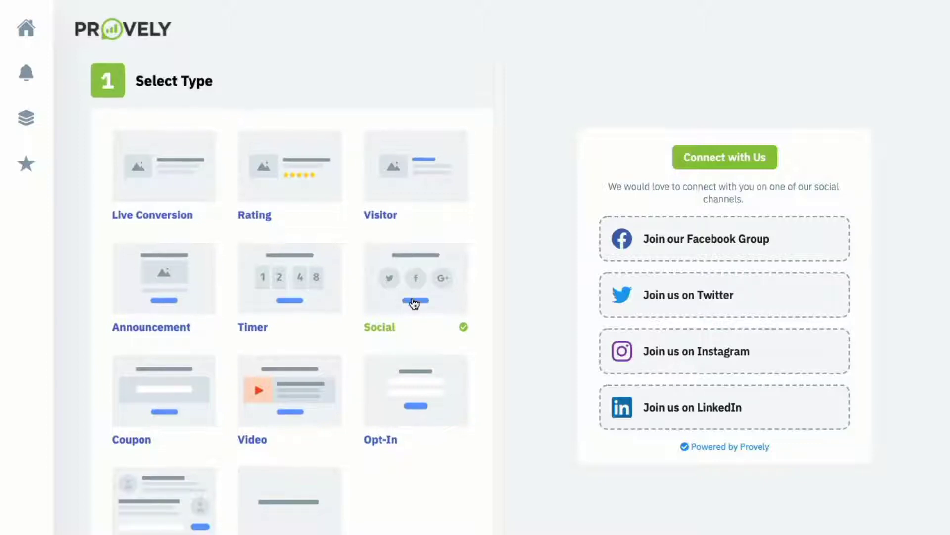
pyautogui.scroll(-2, 415, 304)
pyautogui.click(152, 293)
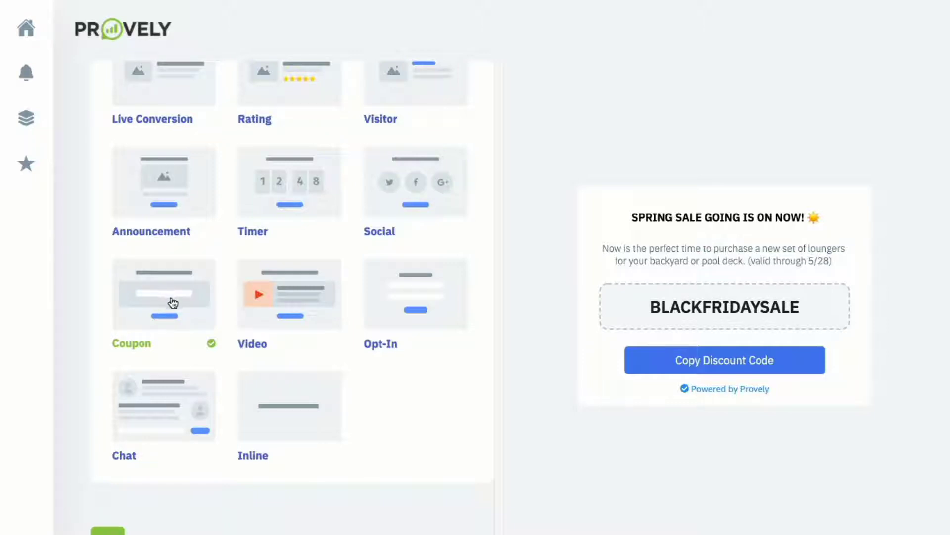
pyautogui.click(279, 298)
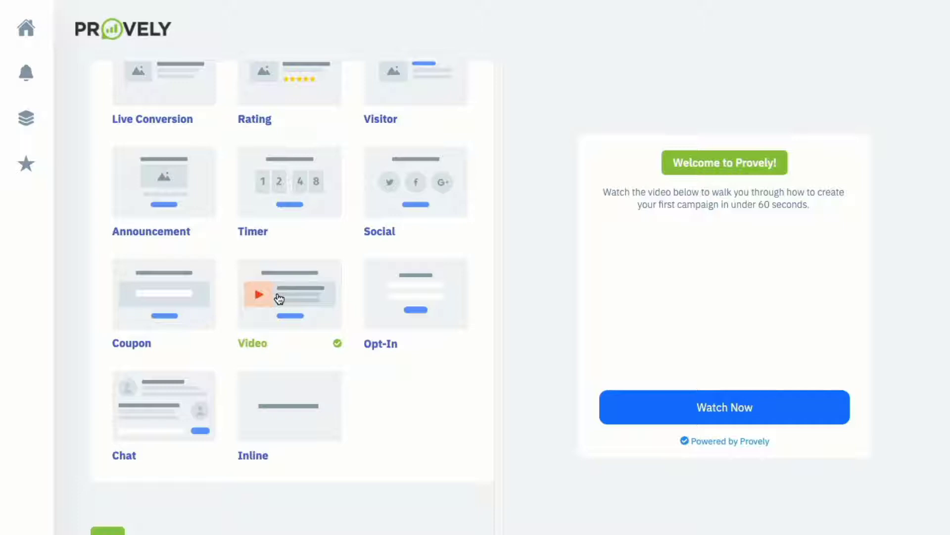
pyautogui.click(391, 299)
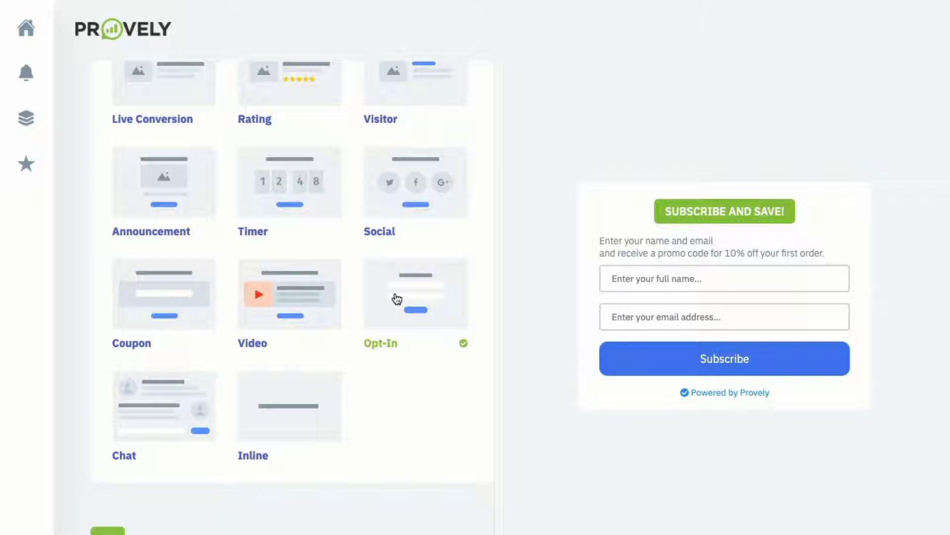
pyautogui.click(178, 397)
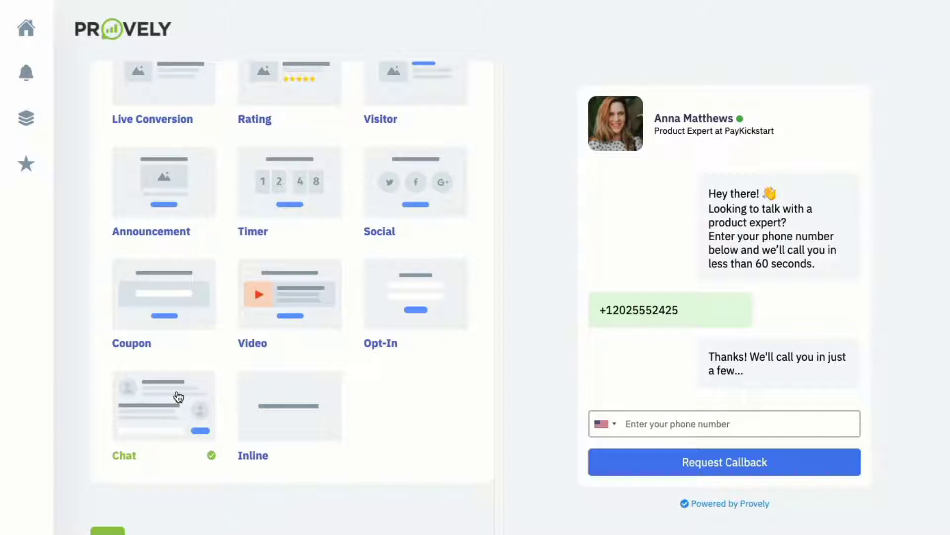
pyautogui.click(282, 401)
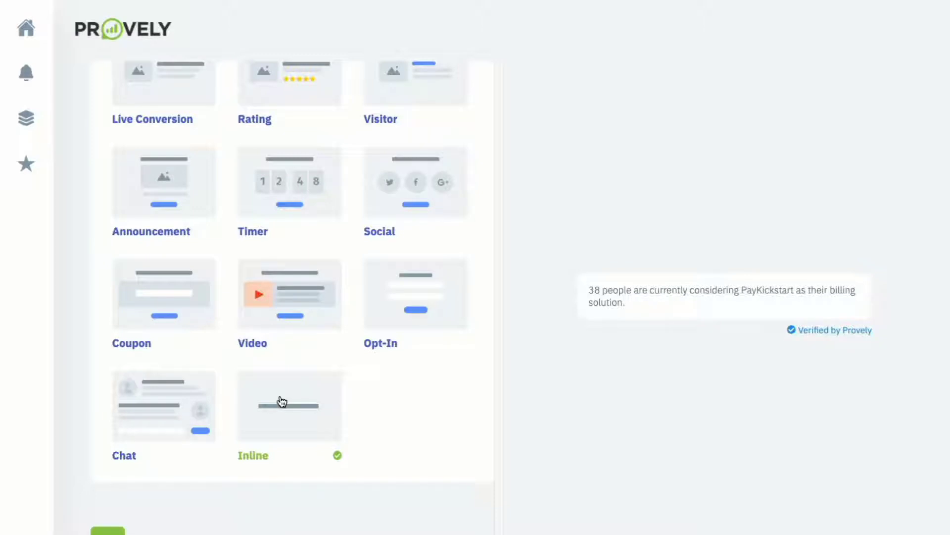
pyautogui.scroll(3, 283, 401)
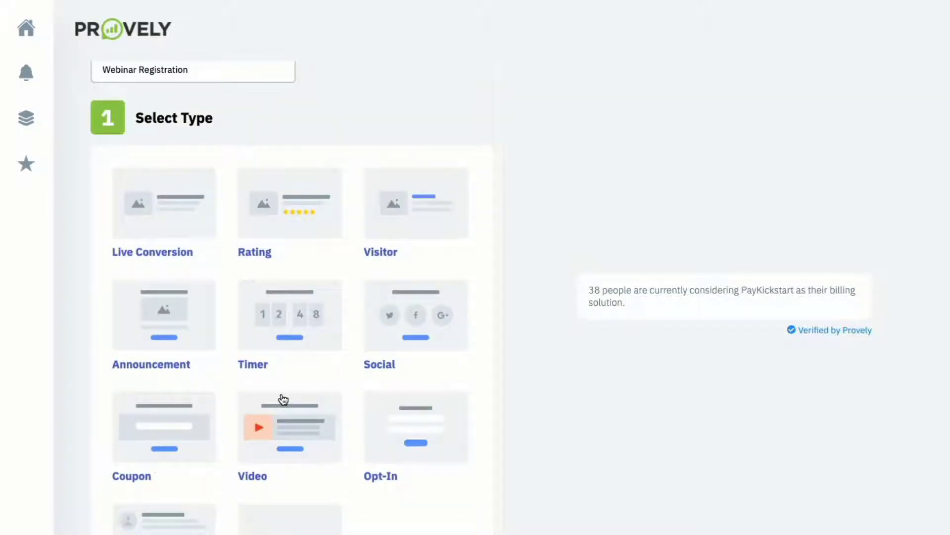
# - Switch the notification type back to Live Conversion
pyautogui.click(193, 213)
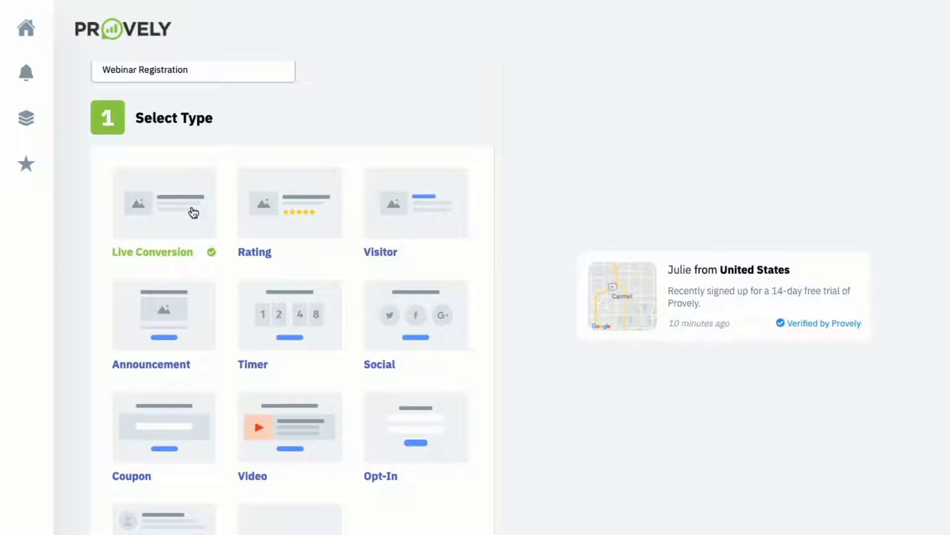
pyautogui.scroll(-8, 193, 222)
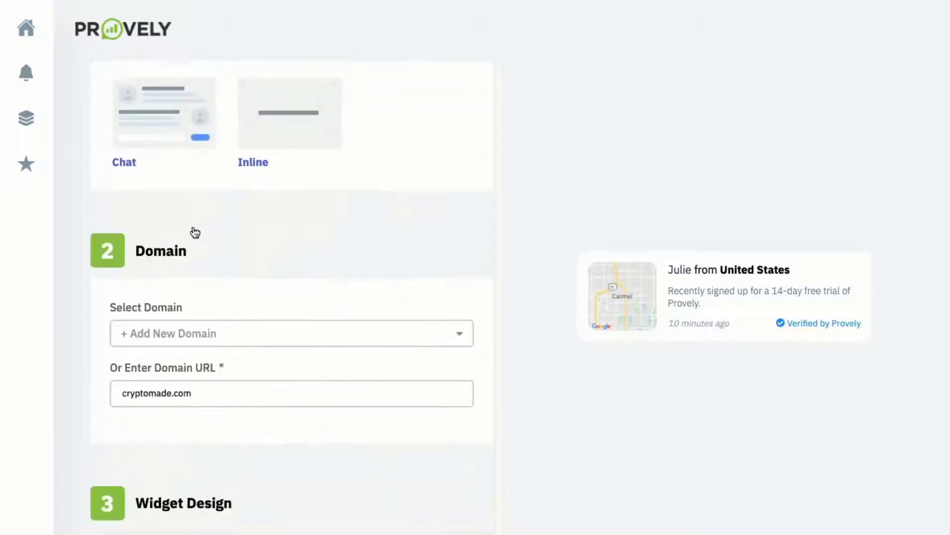
pyautogui.scroll(-4, 194, 227)
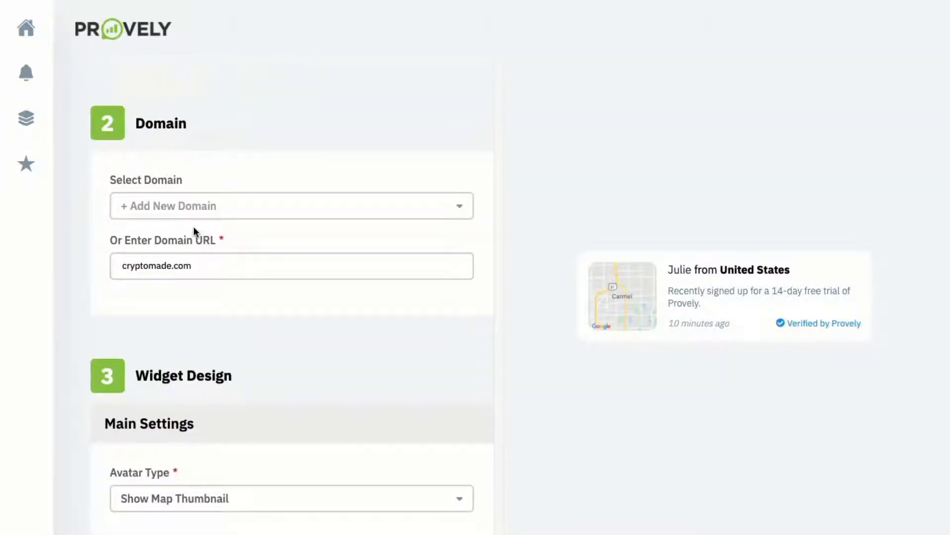
pyautogui.scroll(-4, 195, 228)
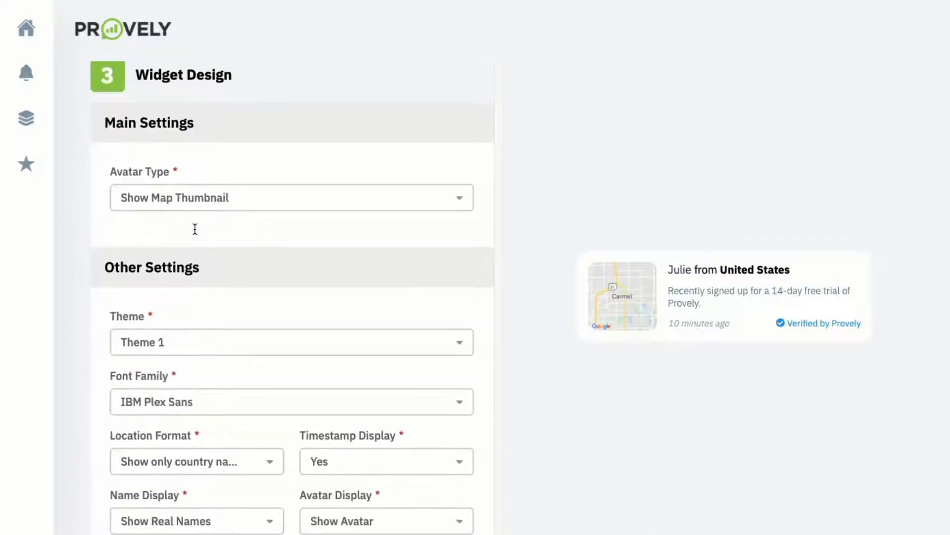
pyautogui.scroll(1, 217, 229)
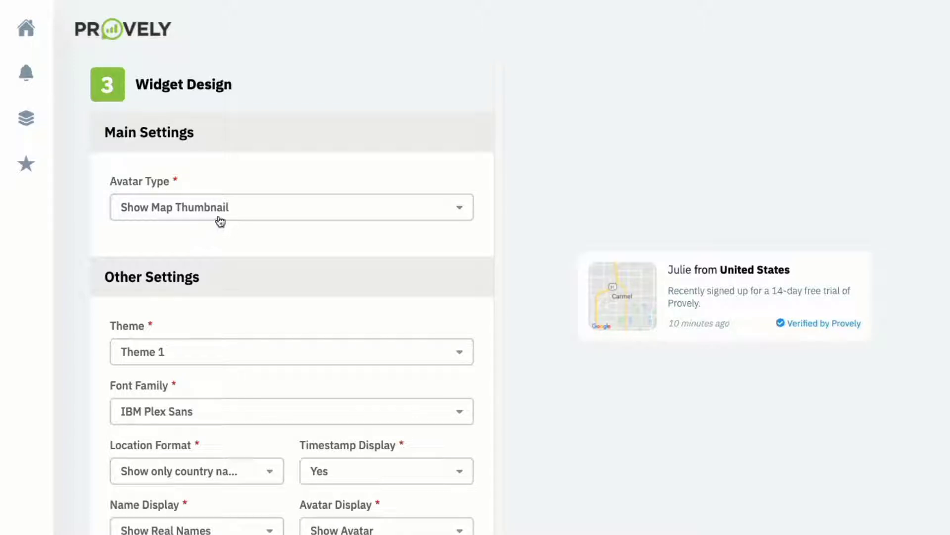
# - Try Show Avatar as the Avatar Type, then revert to Show Map Thumbnail
pyautogui.click(217, 218)
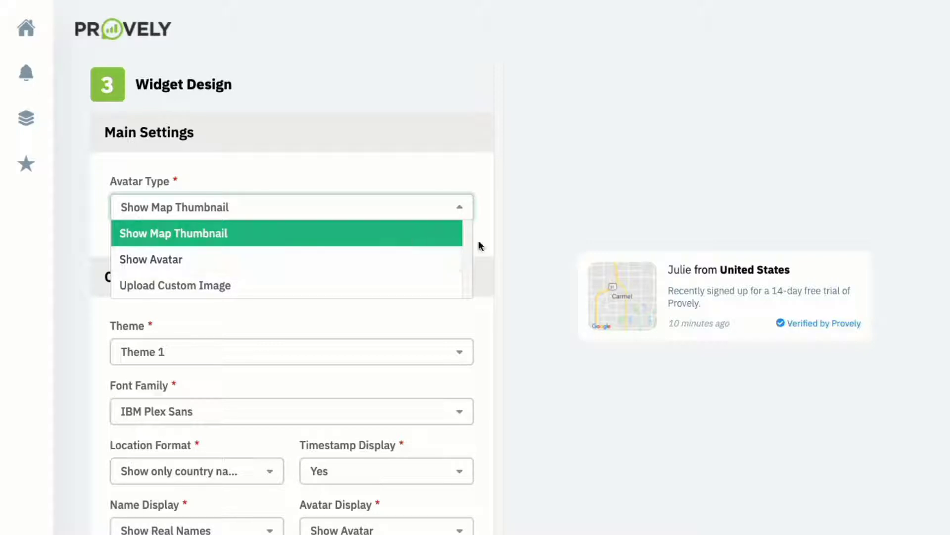
pyautogui.click(254, 266)
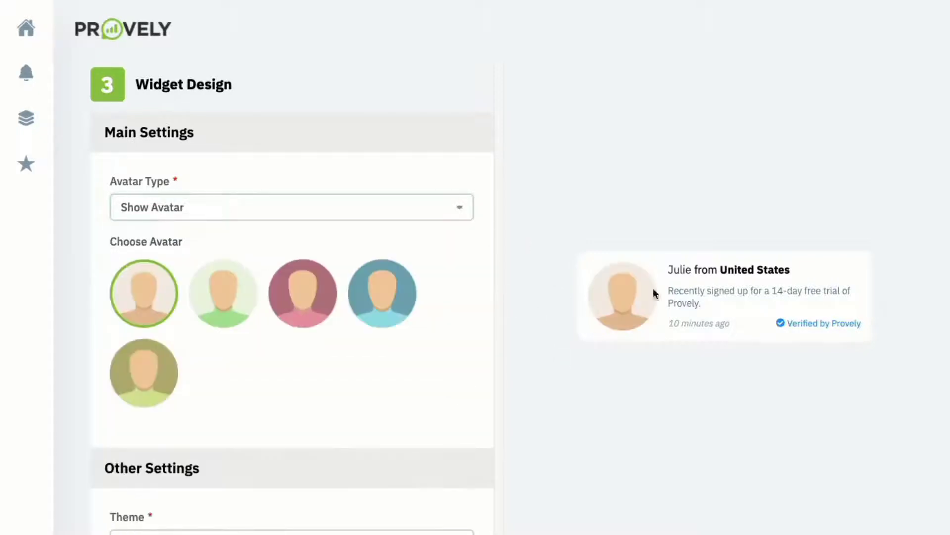
pyautogui.click(292, 216)
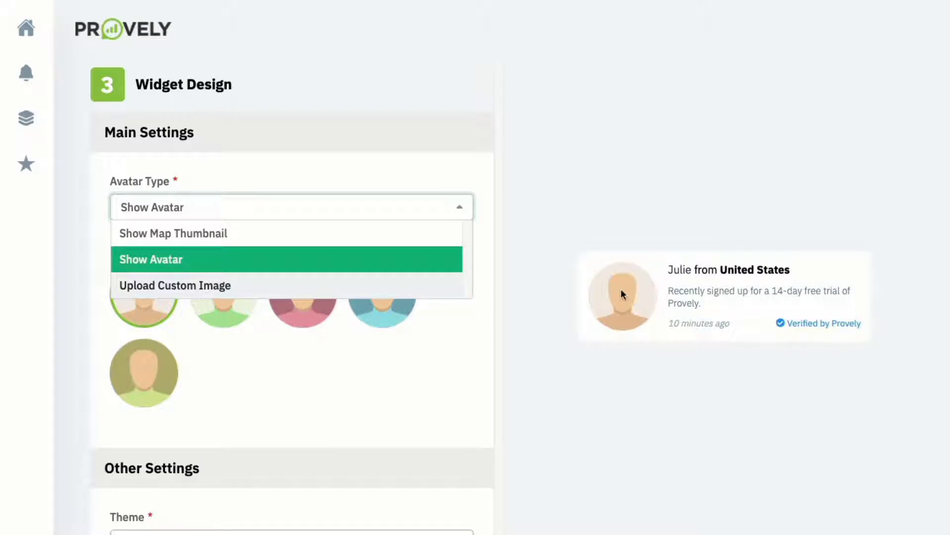
pyautogui.click(297, 239)
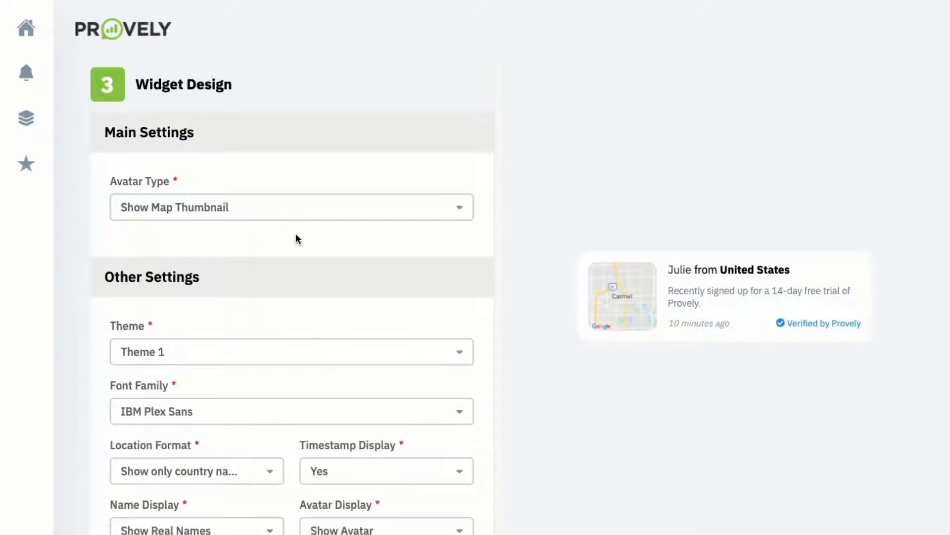
pyautogui.scroll(-3, 297, 240)
# - Try Themes 2, 3 and 4, settling on Theme 5 for the notification
pyautogui.click(296, 221)
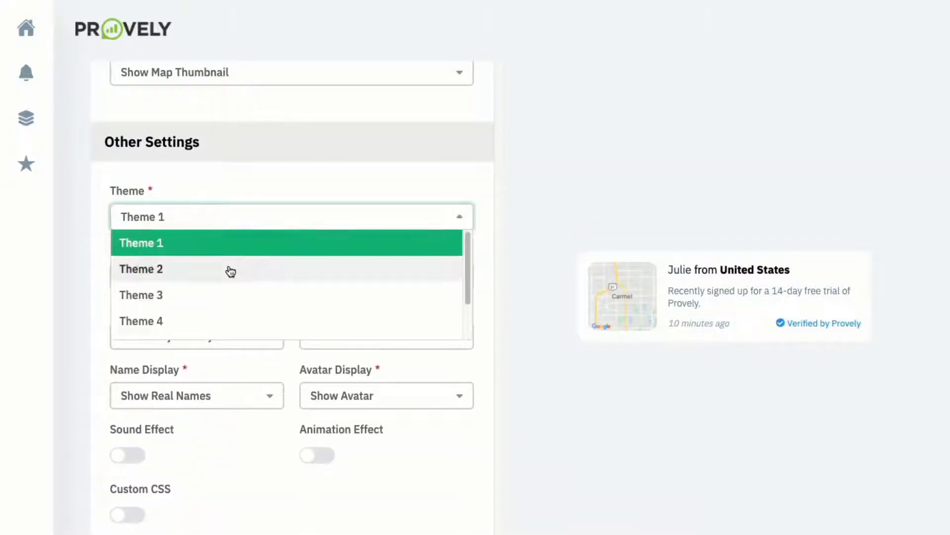
pyautogui.click(231, 272)
pyautogui.click(245, 225)
pyautogui.click(222, 295)
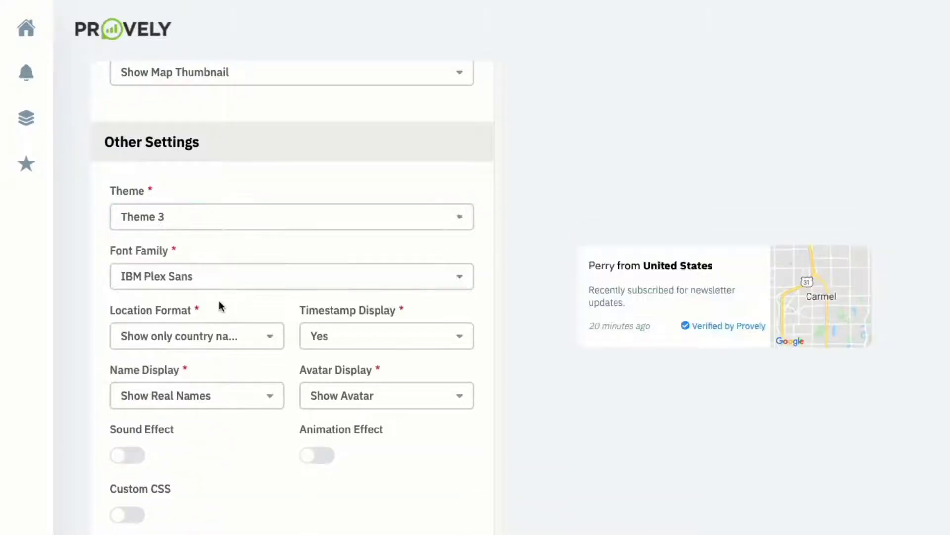
pyautogui.scroll(-1, 240, 244)
pyautogui.click(232, 205)
pyautogui.click(182, 303)
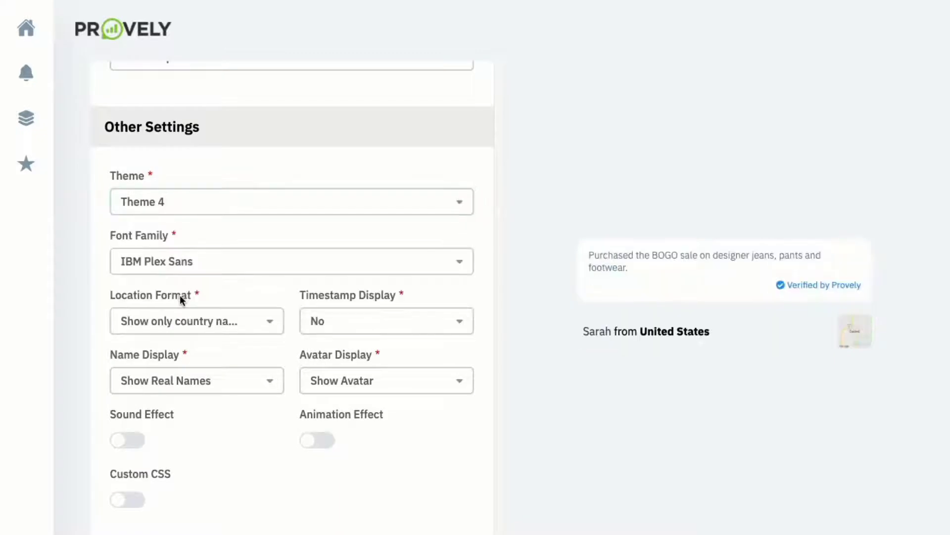
pyautogui.scroll(-1, 219, 191)
pyautogui.click(219, 186)
pyautogui.scroll(-1, 194, 281)
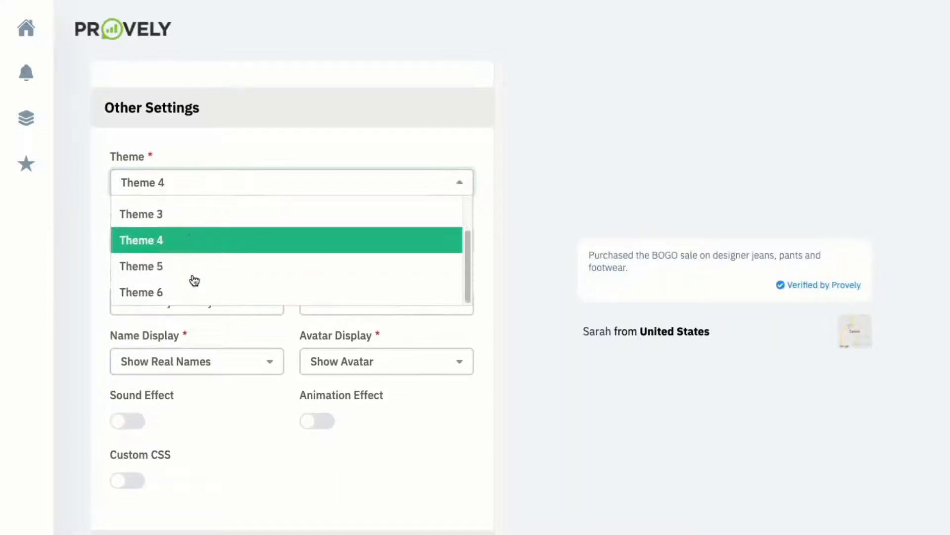
pyautogui.click(193, 268)
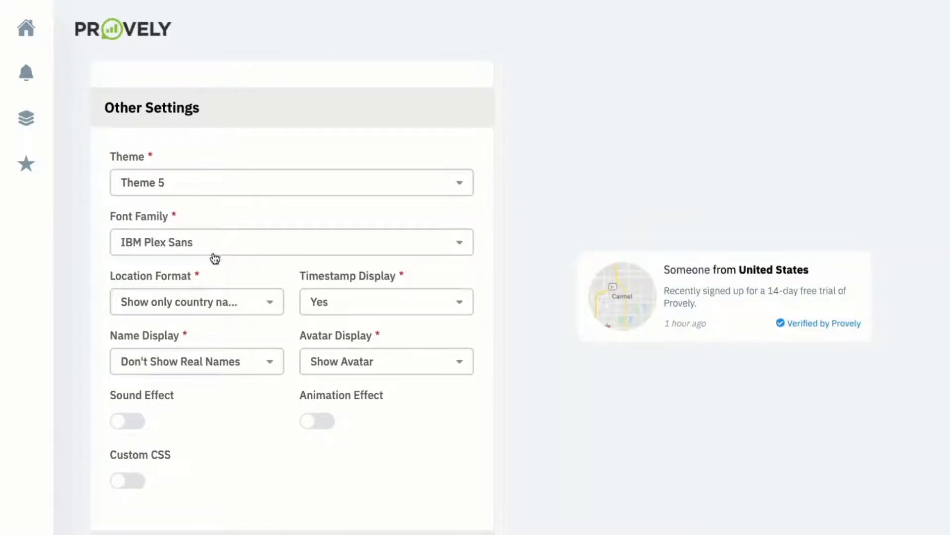
# - Keep country-only location, timestamps shown, real names hidden and avatars displayed
pyautogui.scroll(-1, 299, 248)
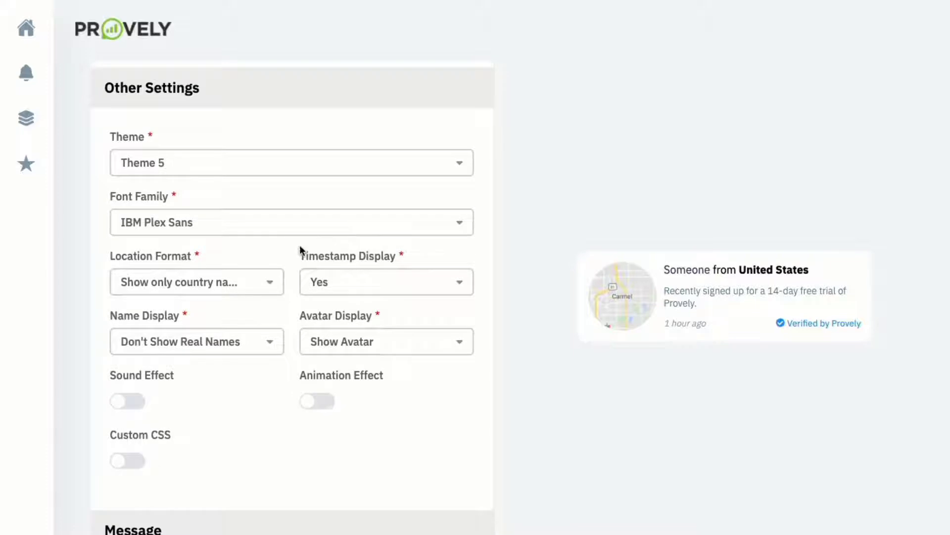
pyautogui.click(225, 279)
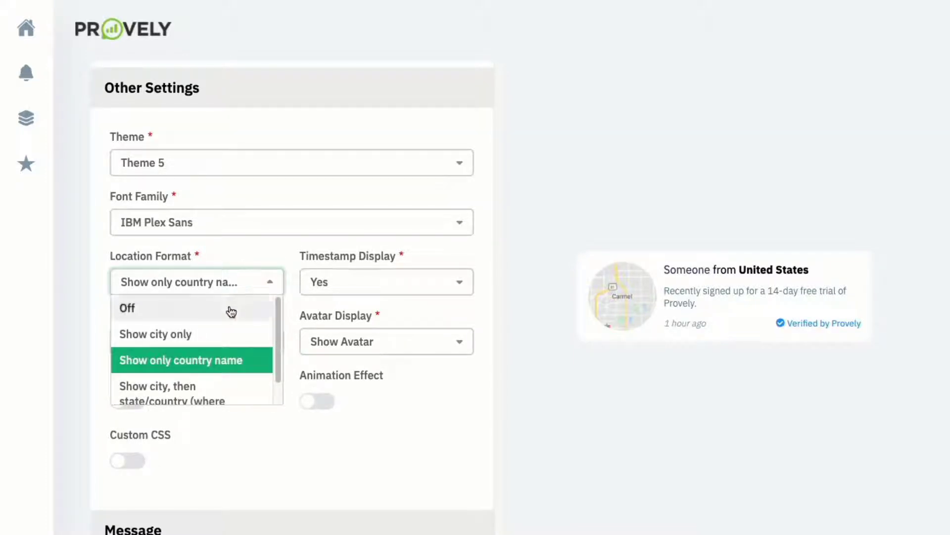
pyautogui.scroll(-1, 227, 321)
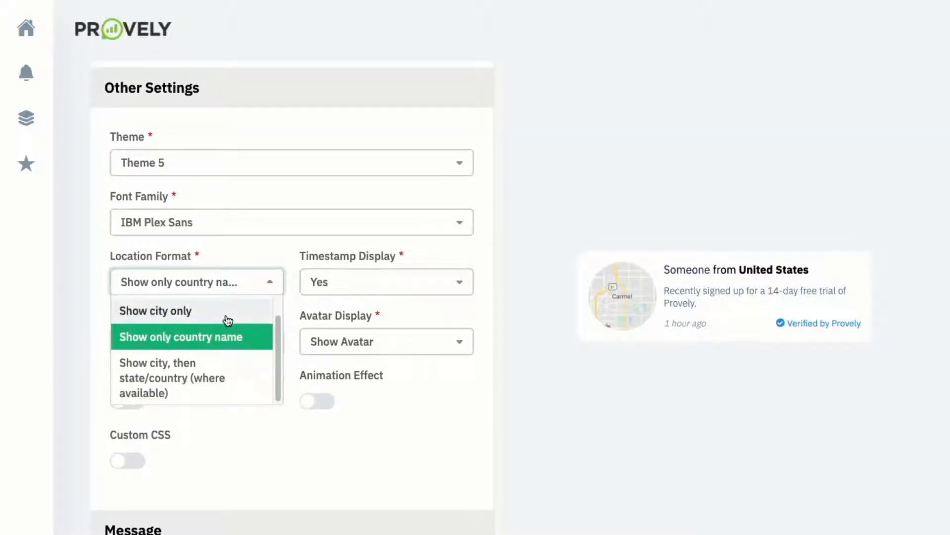
pyautogui.click(361, 253)
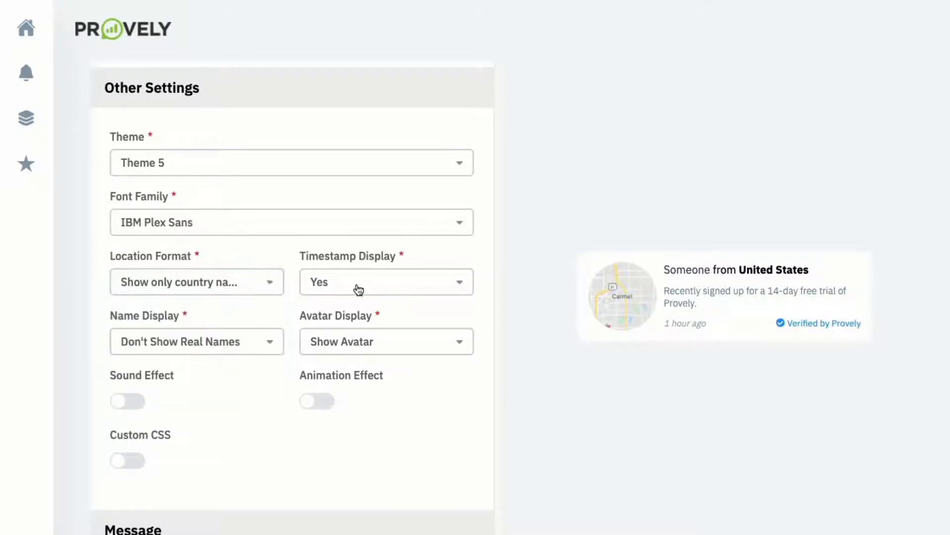
pyautogui.click(358, 290)
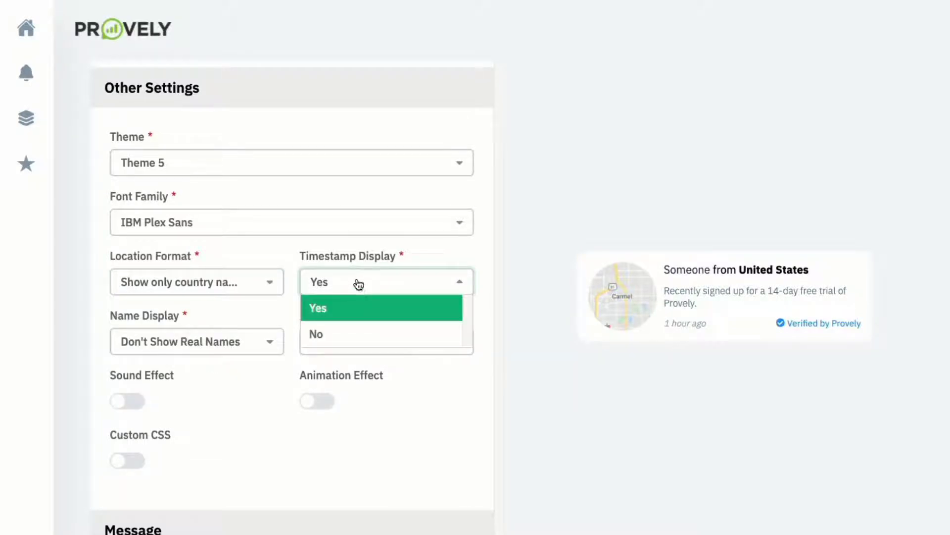
pyautogui.click(357, 282)
pyautogui.click(213, 340)
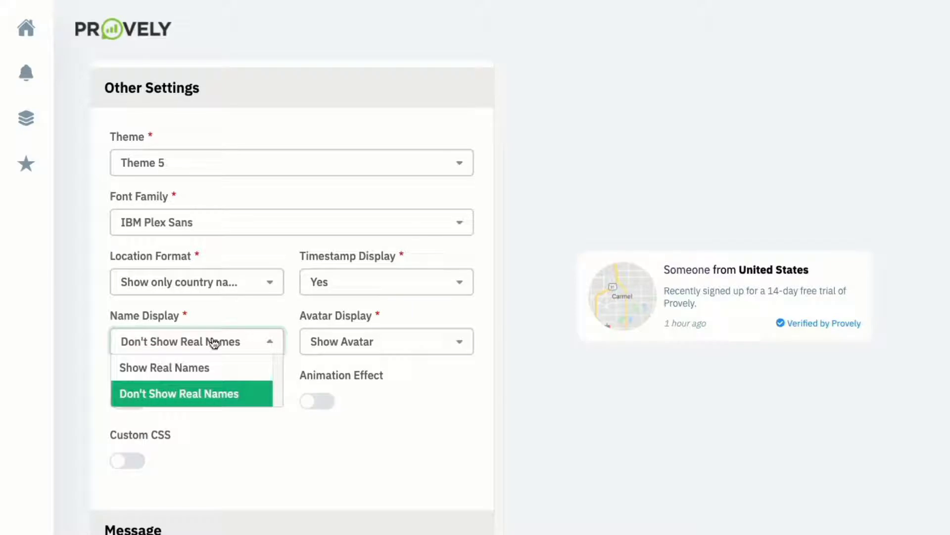
pyautogui.click(354, 350)
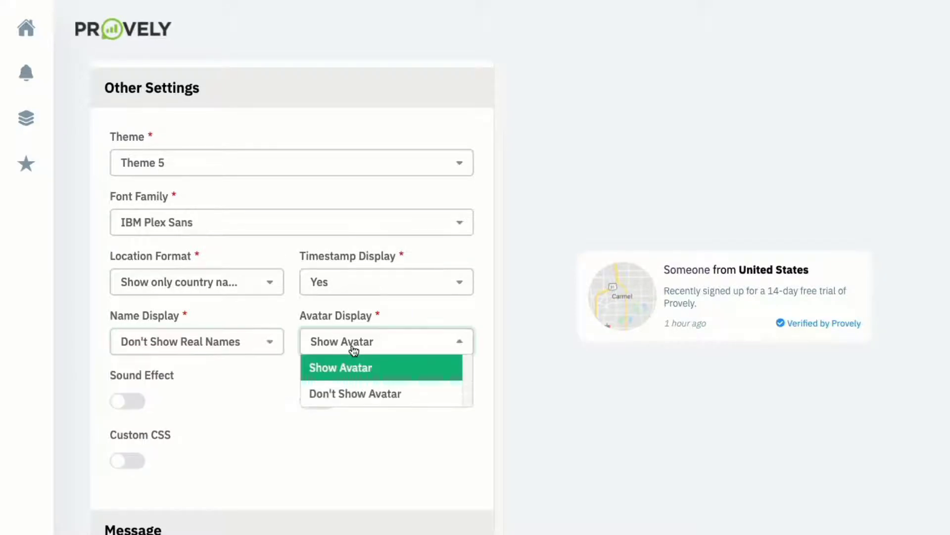
pyautogui.click(292, 335)
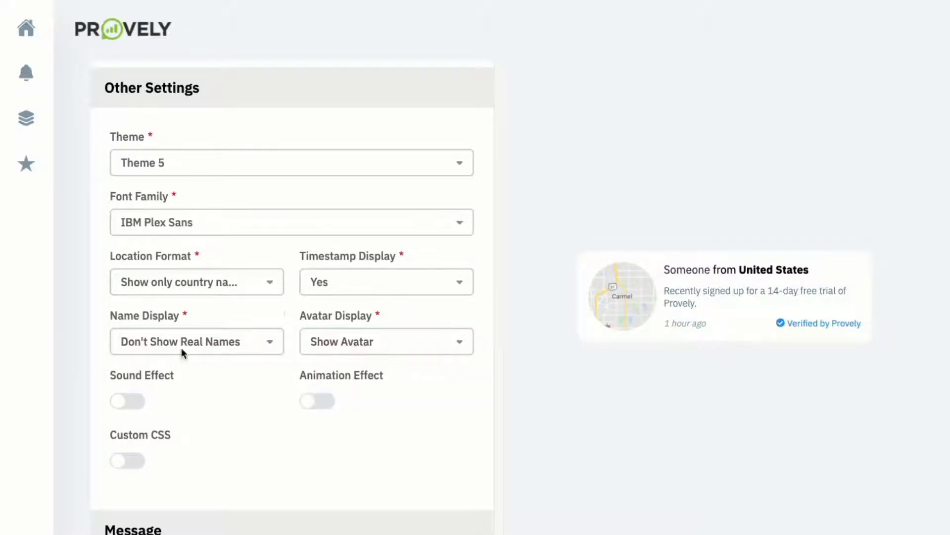
# - Turn on the sound effect, try the Achievement sound, then turn it off
pyautogui.click(137, 401)
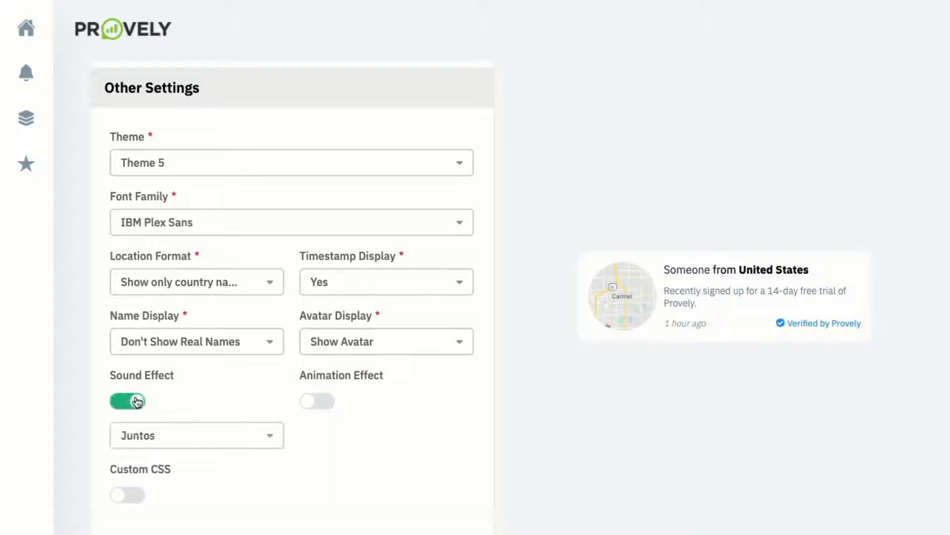
pyautogui.click(159, 443)
pyautogui.click(169, 486)
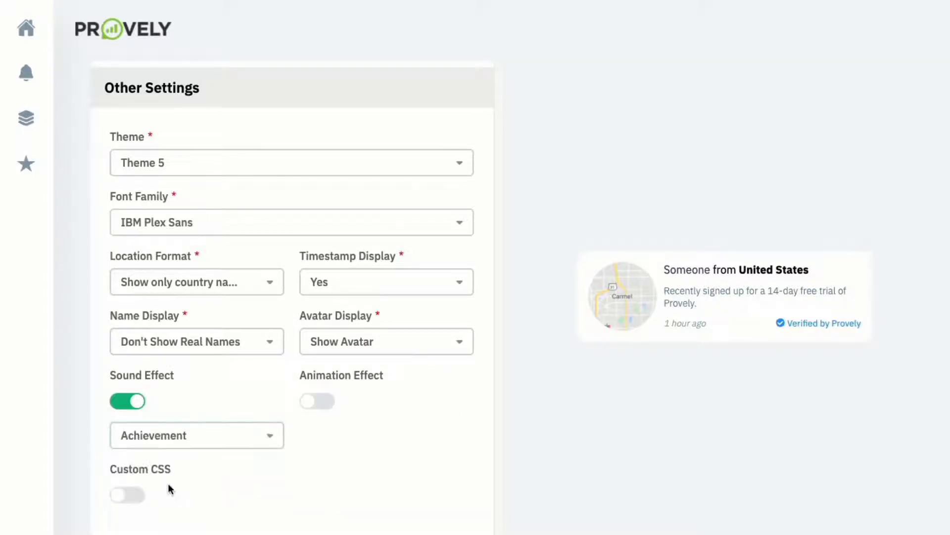
pyautogui.click(137, 405)
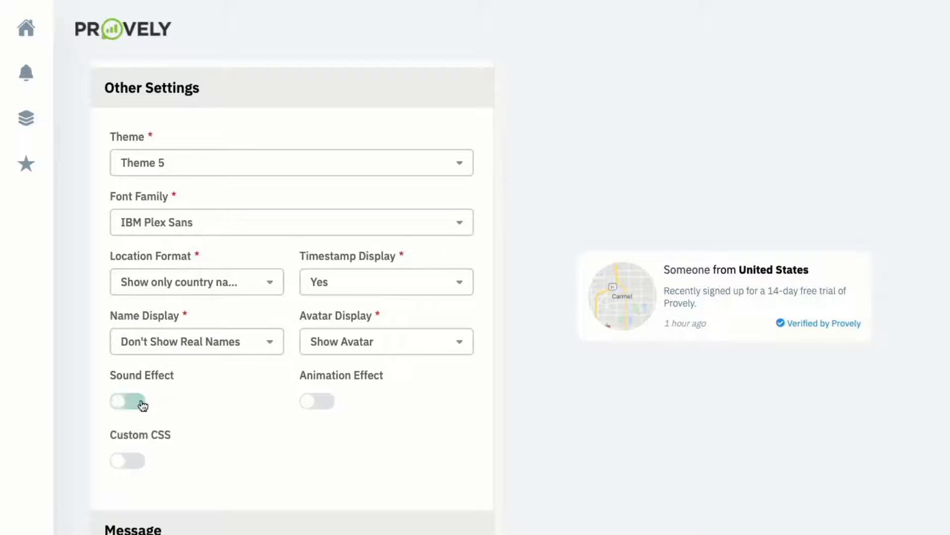
# - Turn on the animation effect, try Bounce and Flash, then turn it off
pyautogui.click(314, 399)
pyautogui.click(370, 446)
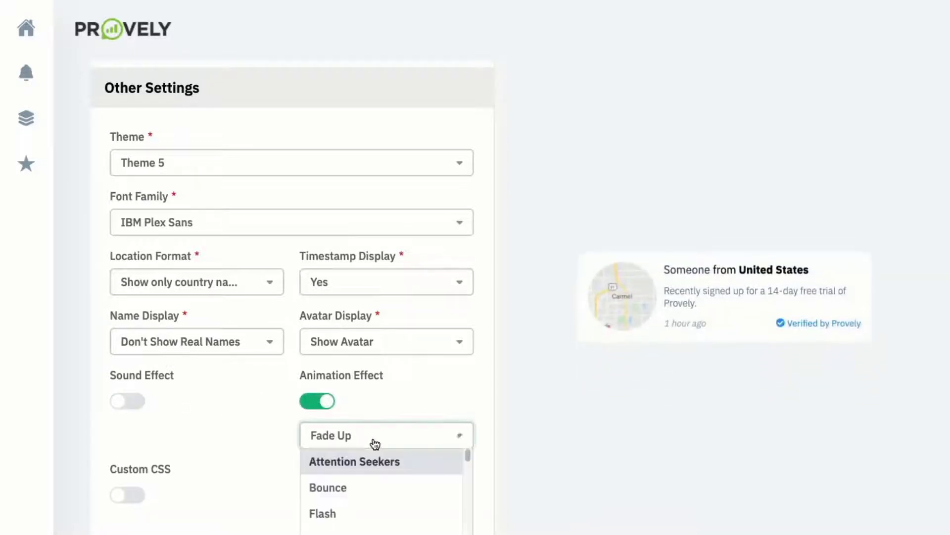
pyautogui.click(345, 483)
pyautogui.click(359, 445)
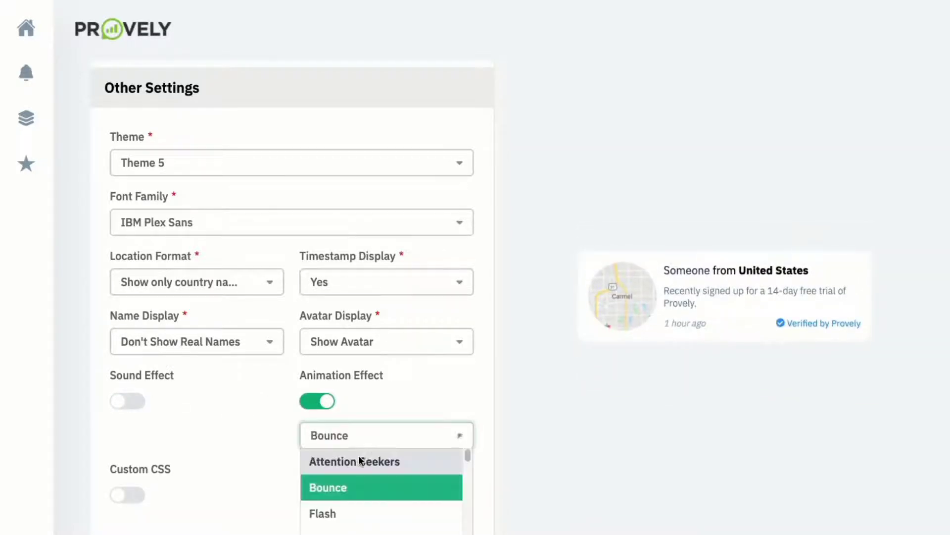
pyautogui.click(352, 512)
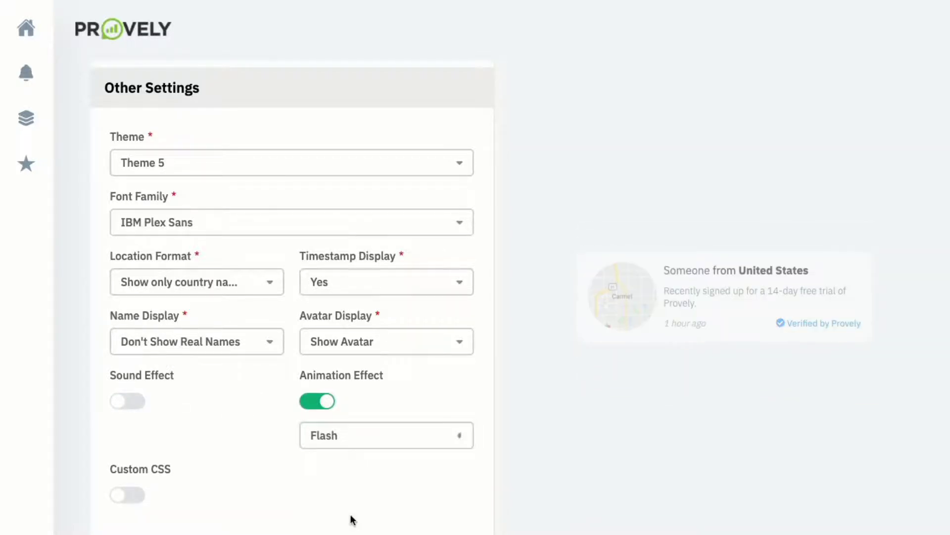
pyautogui.click(333, 441)
pyautogui.click(332, 444)
pyautogui.click(317, 410)
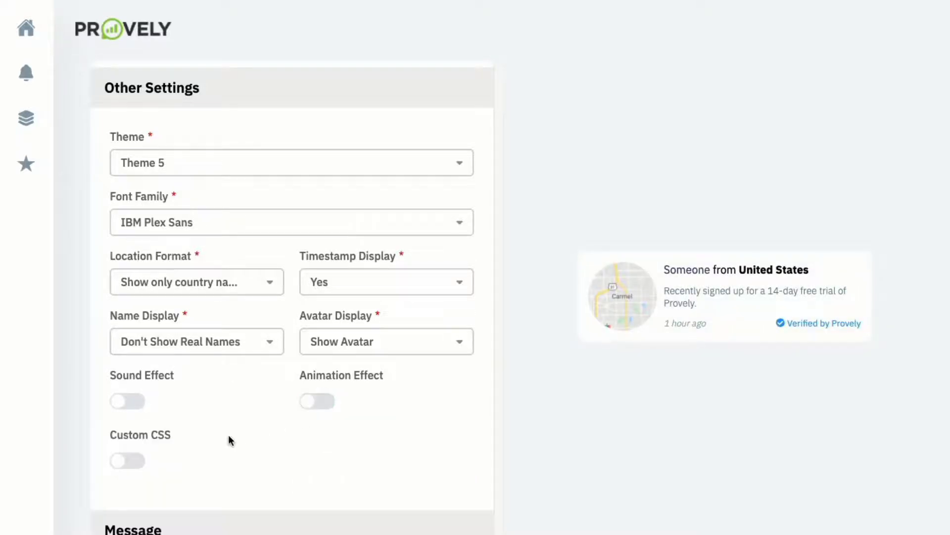
# - Enable Custom CSS, leaving the CSS box empty
pyautogui.scroll(-1, 198, 439)
pyautogui.click(132, 438)
pyautogui.scroll(-2, 143, 445)
pyautogui.click(143, 440)
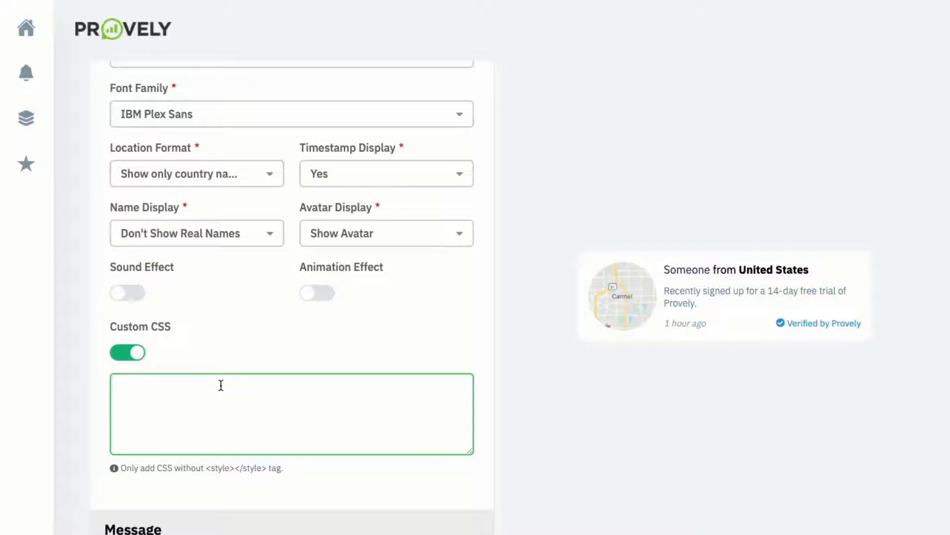
# - Retitle the message 'Live webinar coming this THURSDAY!' with font weight 200 and size 16
pyautogui.scroll(-1, 221, 386)
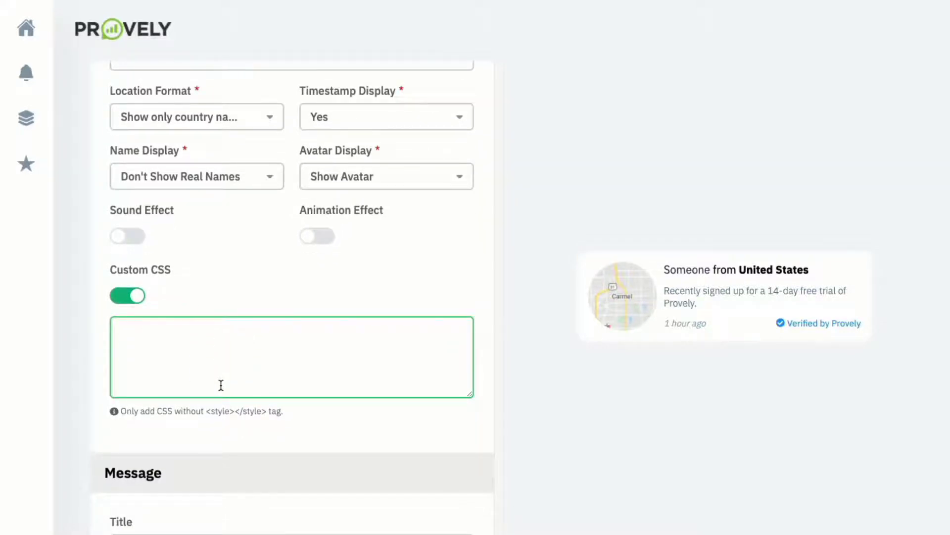
pyautogui.scroll(-1, 221, 385)
pyautogui.scroll(-3, 221, 386)
pyautogui.click(211, 282)
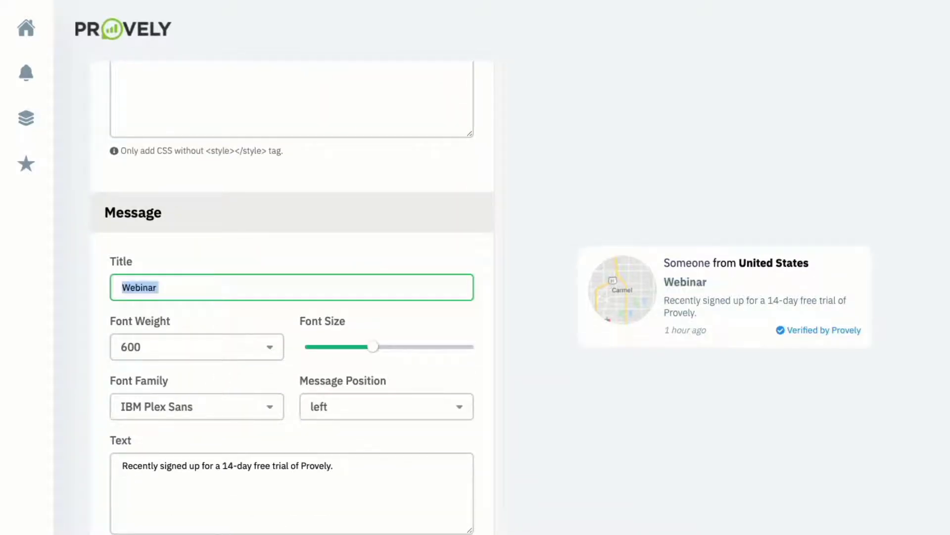
pyautogui.write('Live webinar')
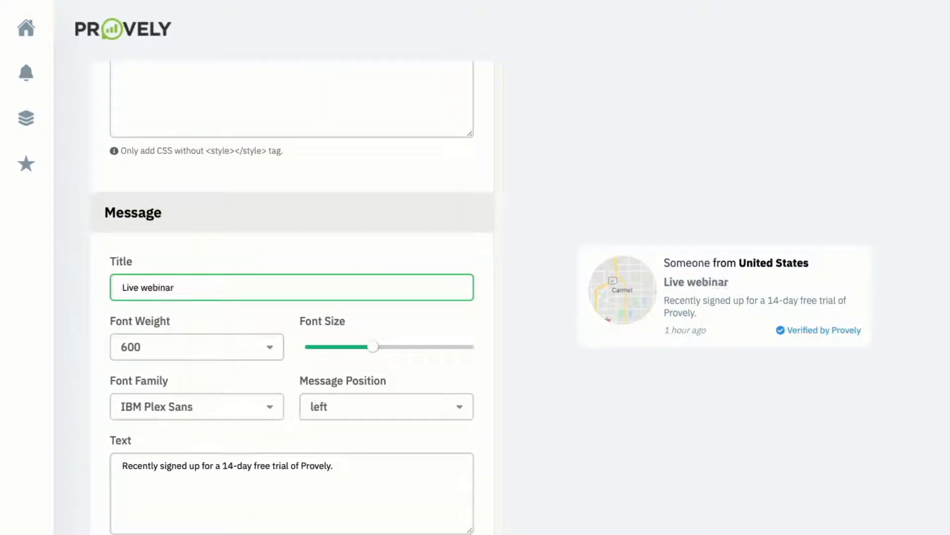
pyautogui.write(' coming this THUR')
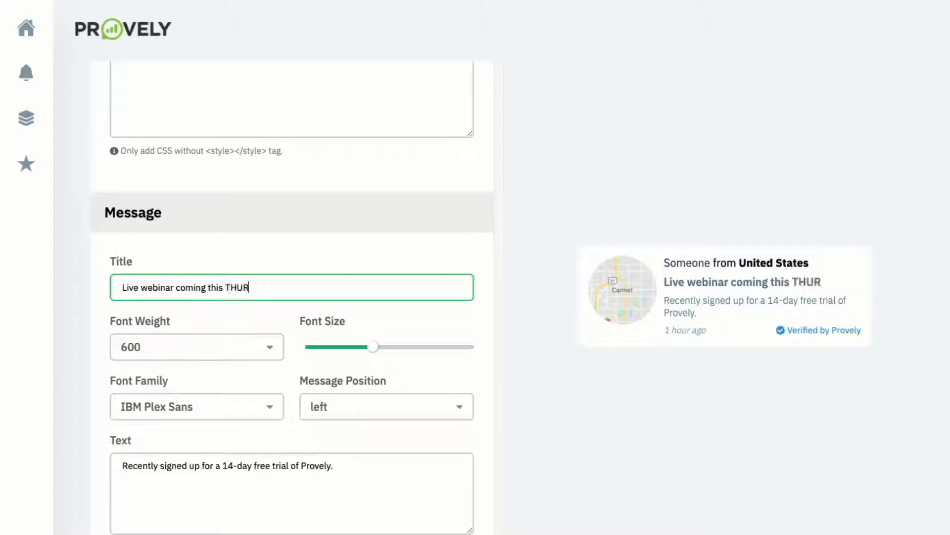
pyautogui.write('SDAY!')
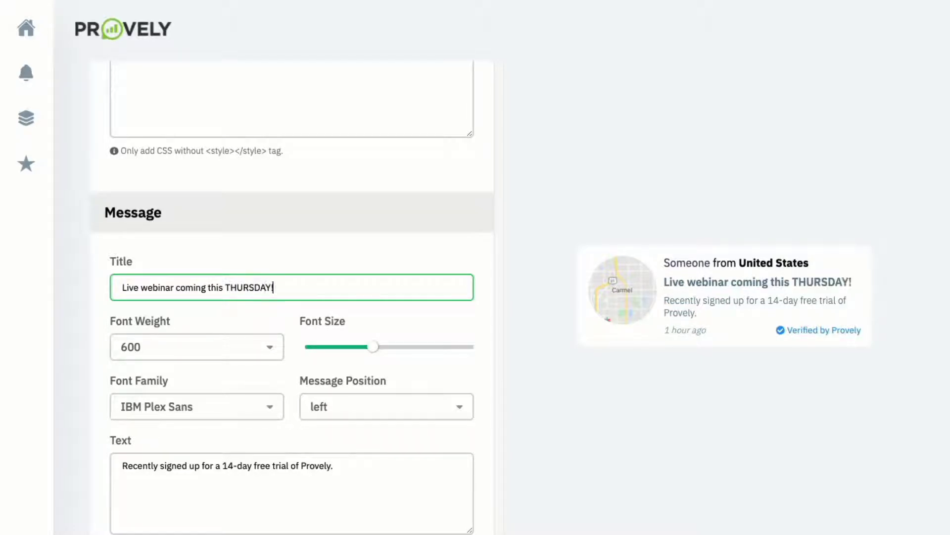
pyautogui.click(185, 347)
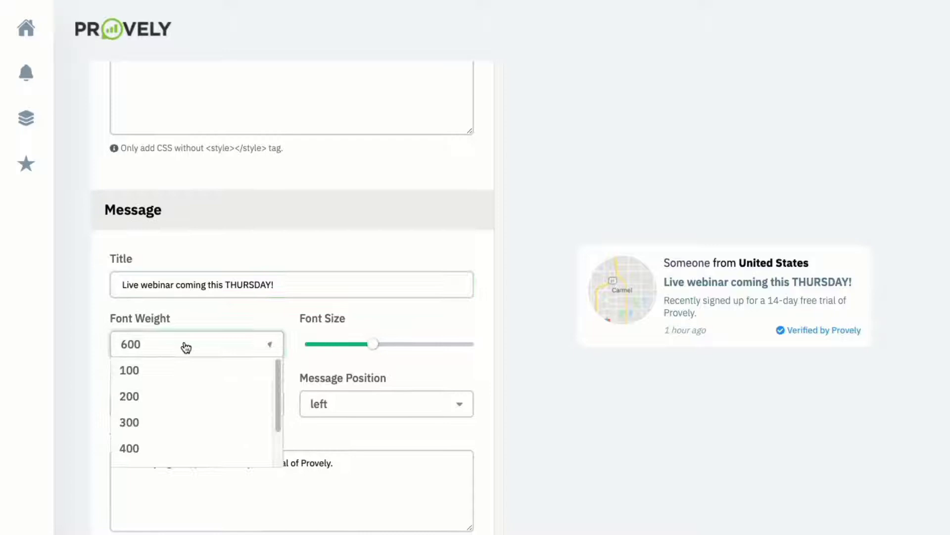
pyautogui.click(170, 399)
pyautogui.moveTo(373, 344); pyautogui.dragTo(350, 345)
# - Change the message text to 'Recently signed up for the upcoming webinar.'
pyautogui.scroll(-2, 202, 429)
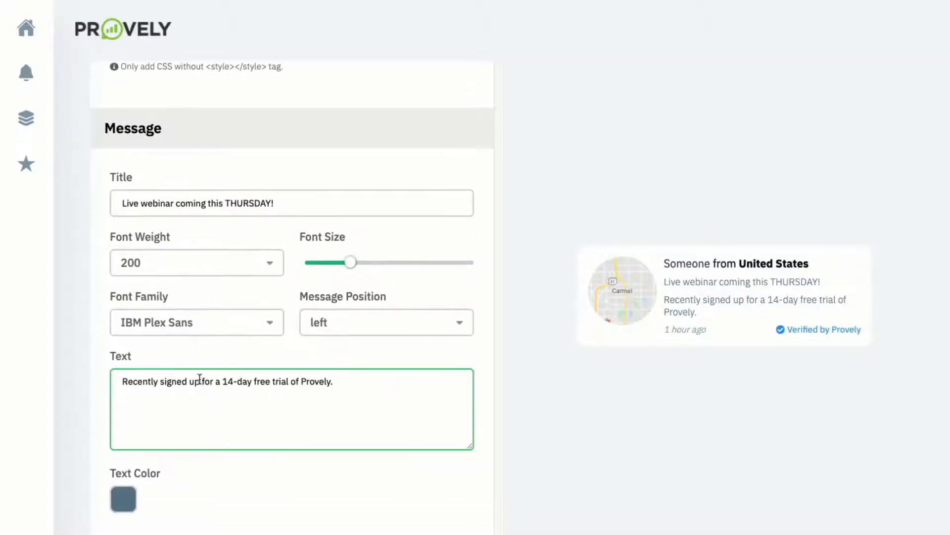
pyautogui.click(262, 382)
pyautogui.scroll(-1, 198, 380)
pyautogui.scroll(-1, 198, 380)
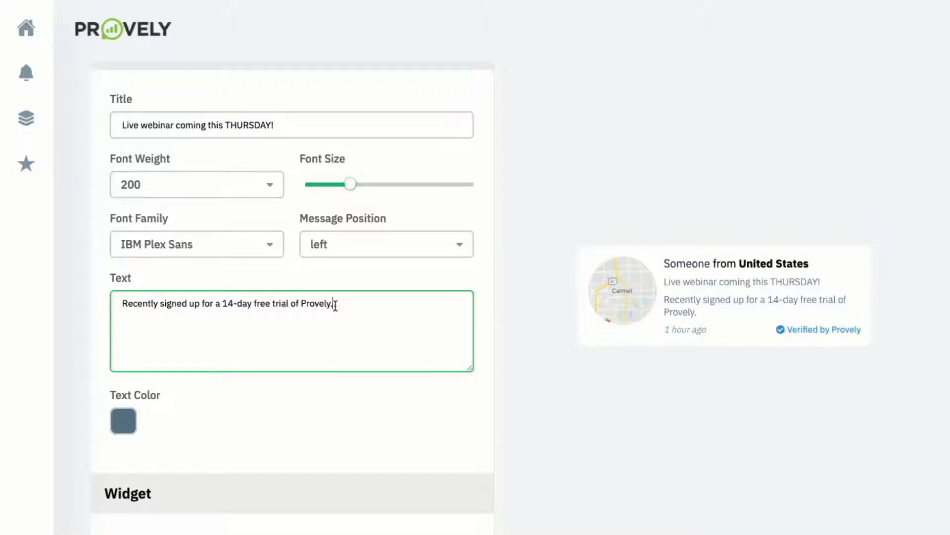
pyautogui.moveTo(335, 305); pyautogui.dragTo(203, 306)
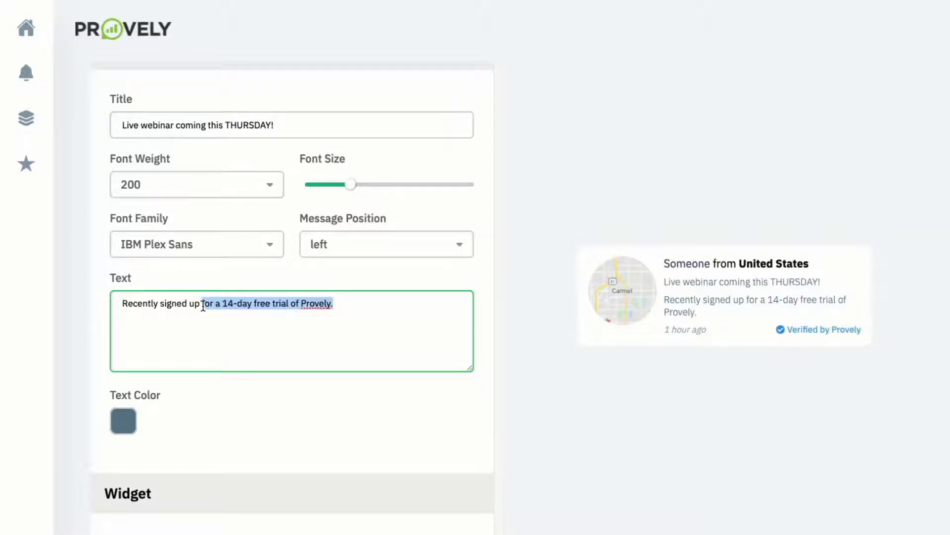
pyautogui.write('for the cu')
pyautogui.press('BackSpace')
pyautogui.press('BackSpace')
pyautogui.write('u')
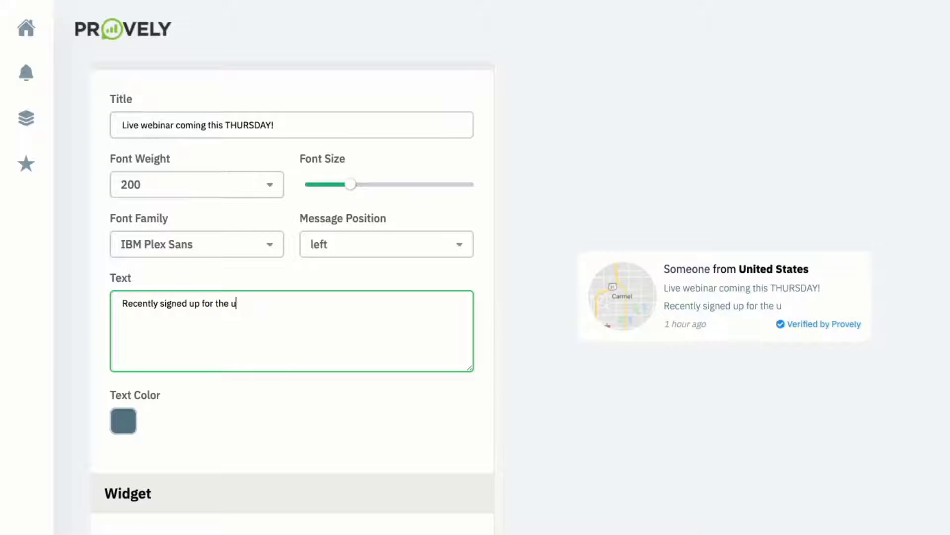
pyautogui.write('pcoming webina')
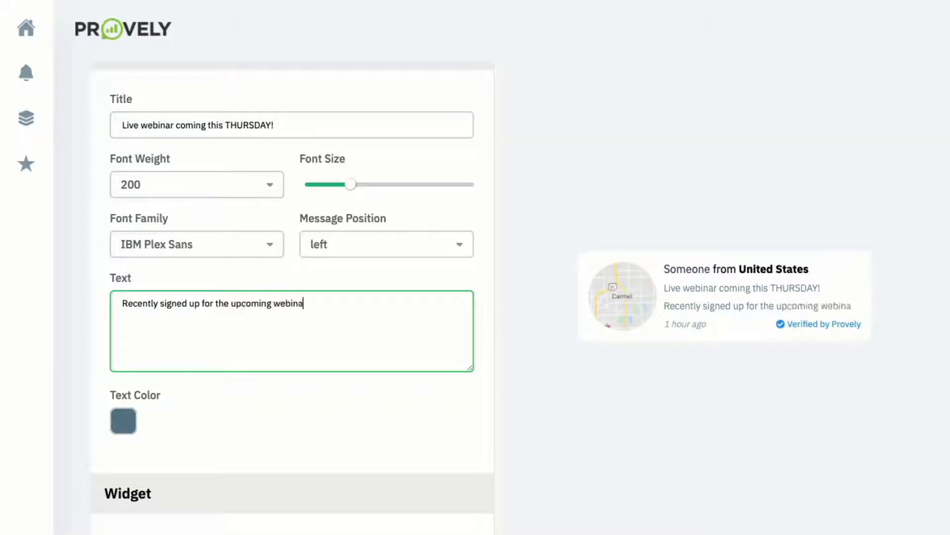
pyautogui.write('r.')
# - Color the message text deep purple (#512DA7)
pyautogui.scroll(-2, 331, 346)
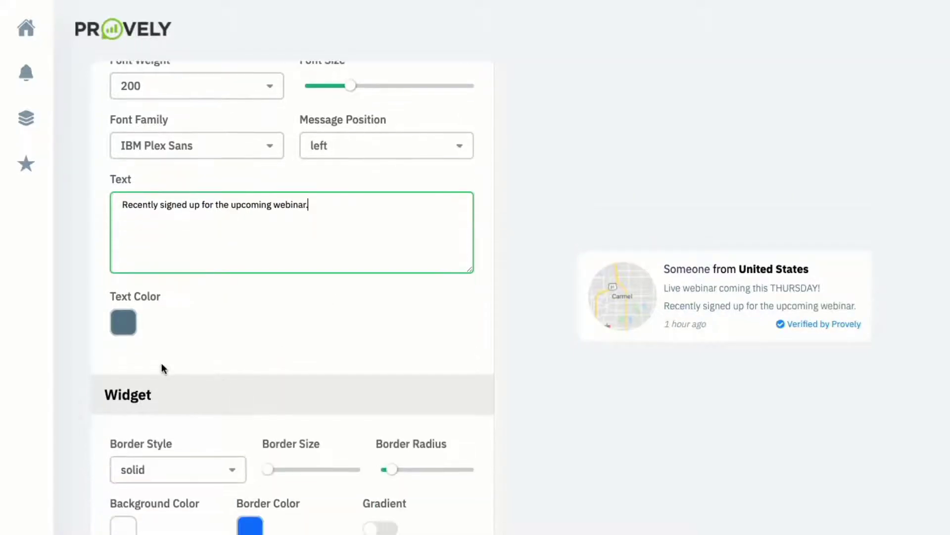
pyautogui.click(131, 333)
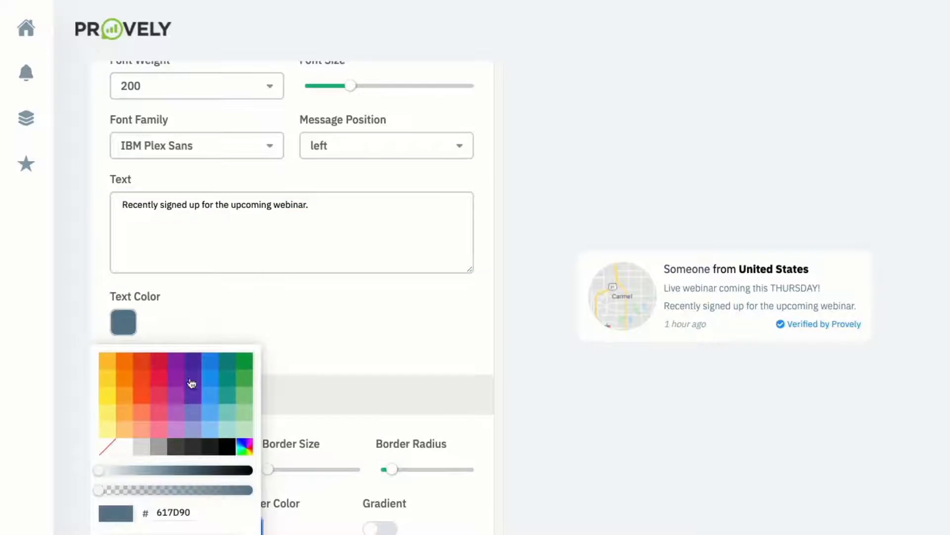
pyautogui.click(196, 366)
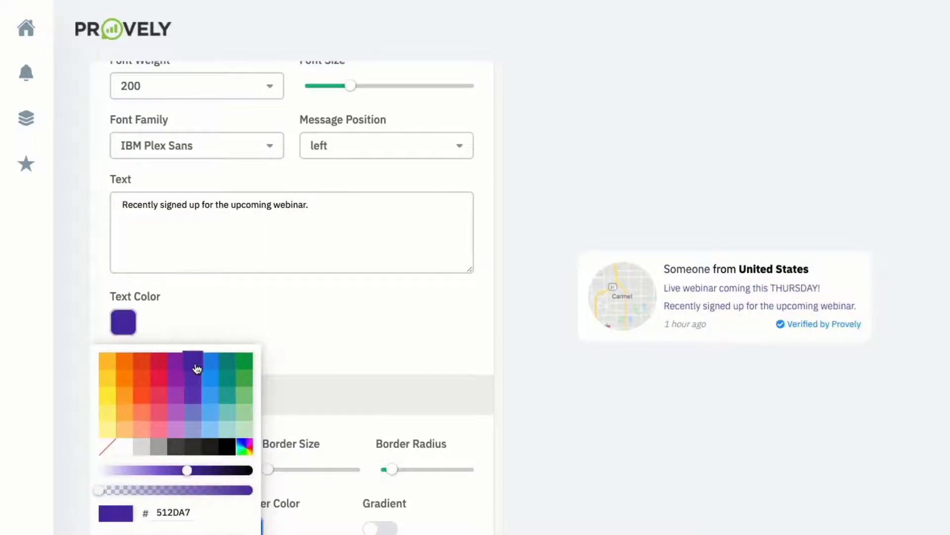
pyautogui.click(249, 307)
# - Keep a solid border style and make the border thin
pyautogui.scroll(-4, 248, 310)
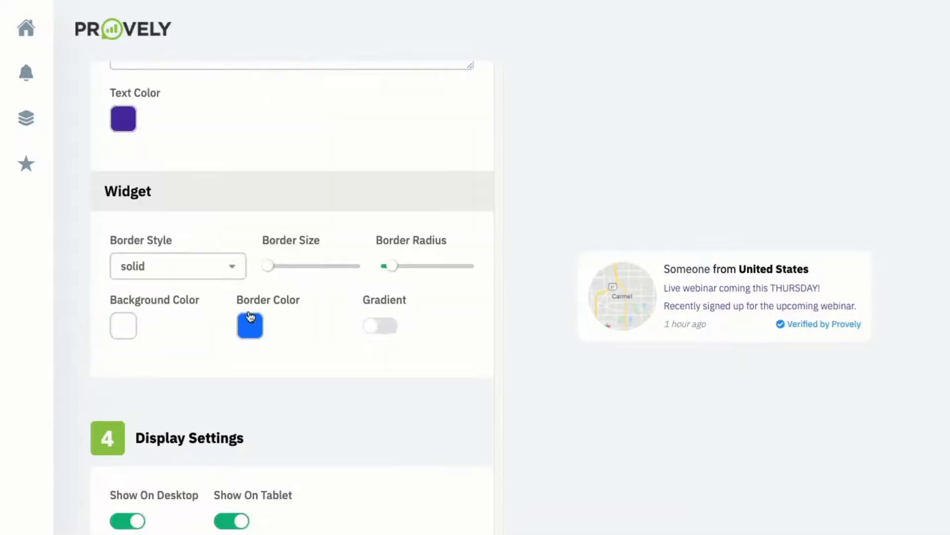
pyautogui.click(209, 277)
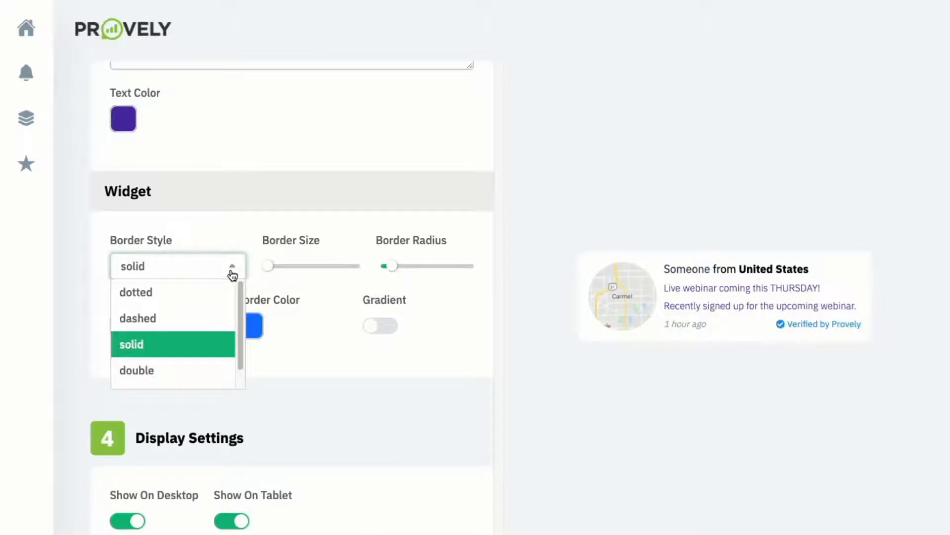
pyautogui.click(271, 269)
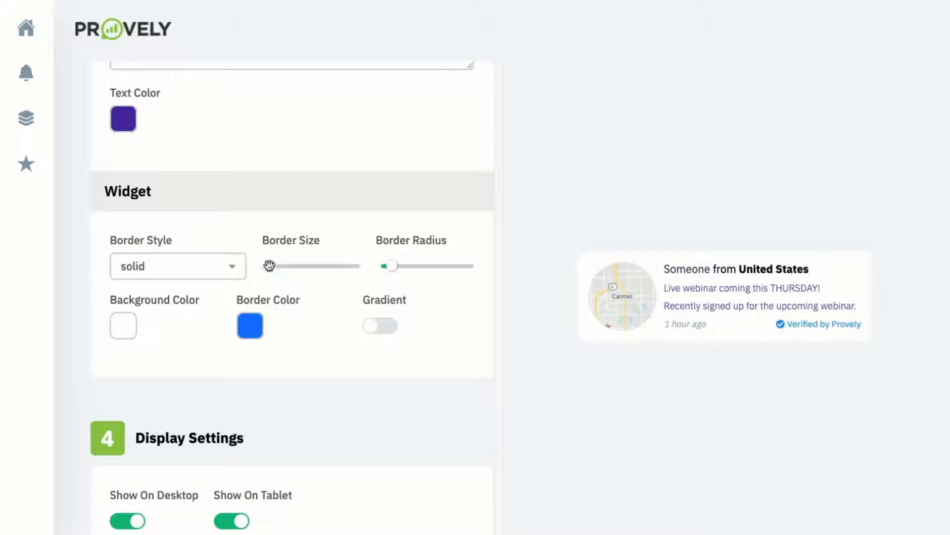
pyautogui.moveTo(269, 267); pyautogui.dragTo(286, 267)
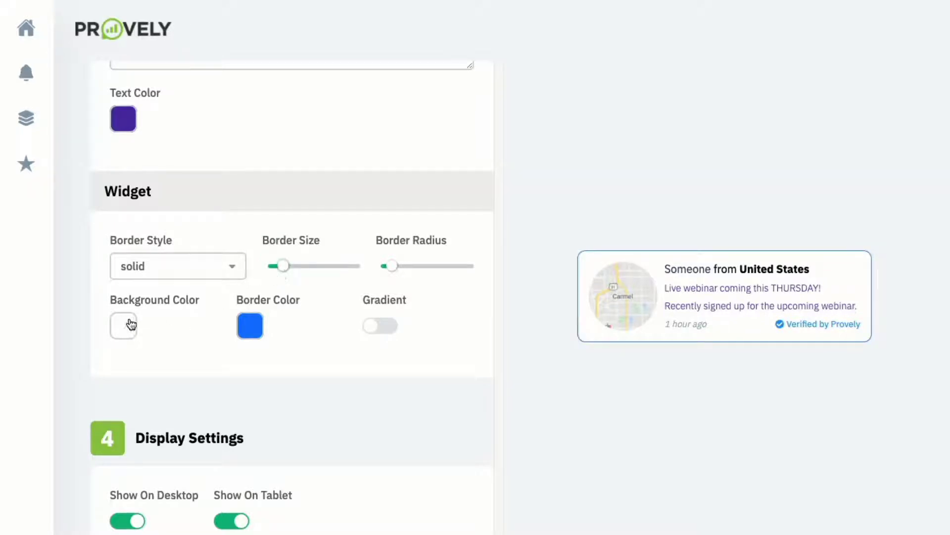
# - Make the border orange (EEA016) and adjust the corner radius to square corners
pyautogui.click(250, 327)
pyautogui.doubleClick(247, 515)
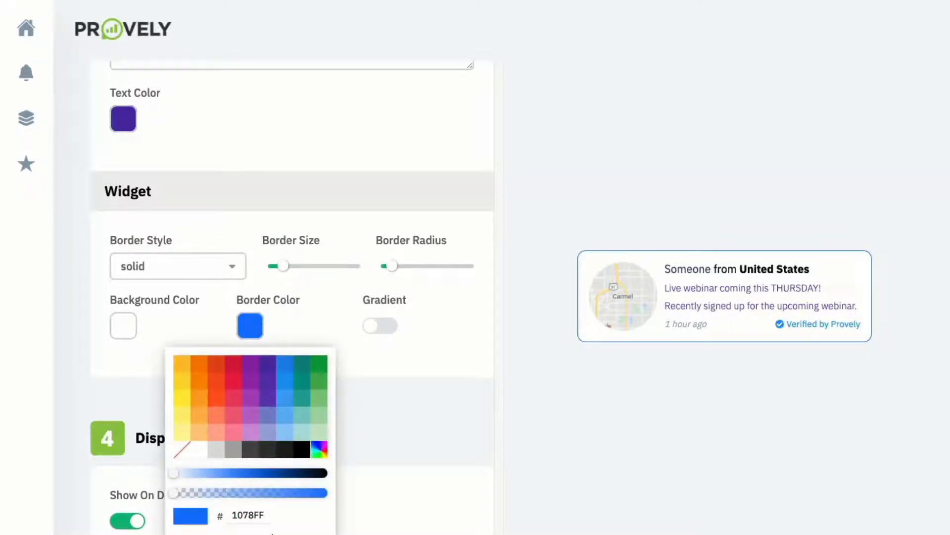
pyautogui.write('EEA016')
pyautogui.click(322, 312)
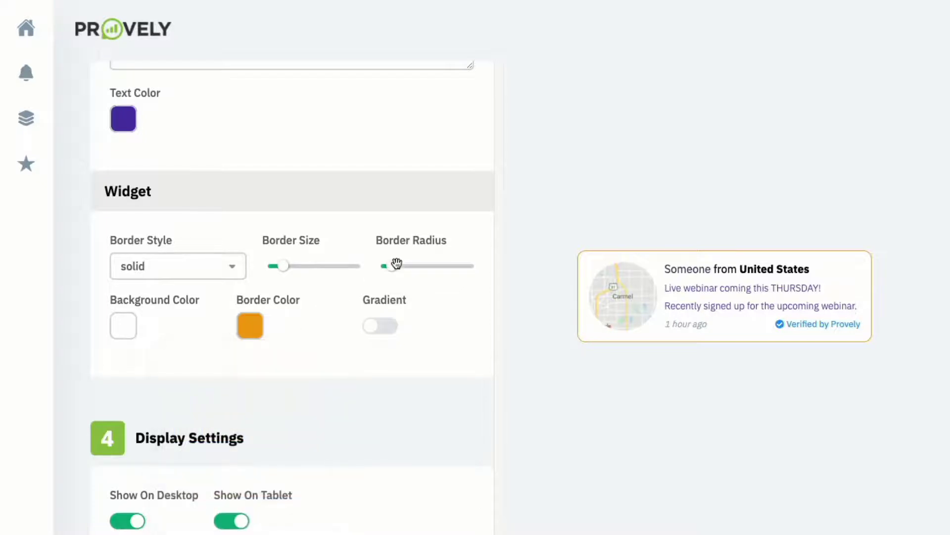
pyautogui.moveTo(392, 266)
pyautogui.mouseDown()
pyautogui.moveTo(439, 266)
pyautogui.moveTo(386, 266)
pyautogui.mouseUp()
pyautogui.scroll(-1, 173, 338)
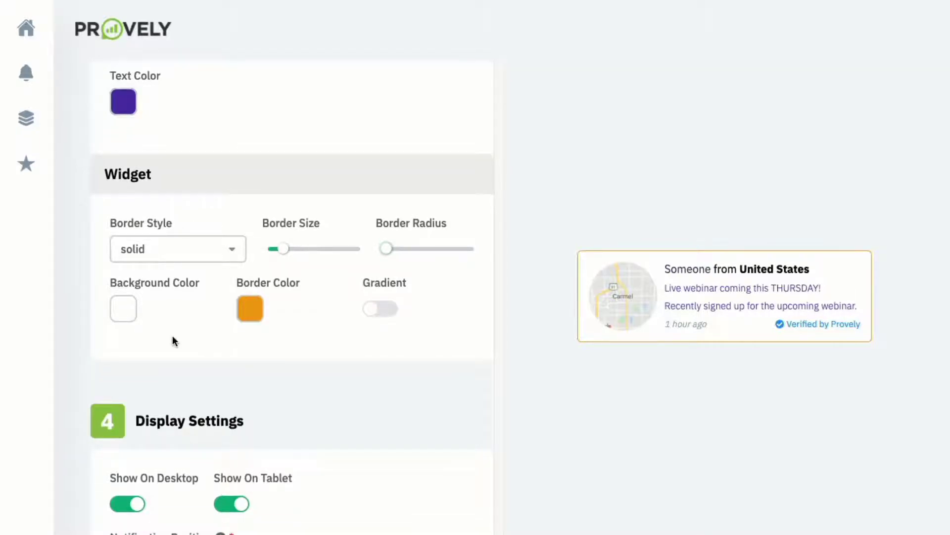
pyautogui.scroll(-4, 380, 297)
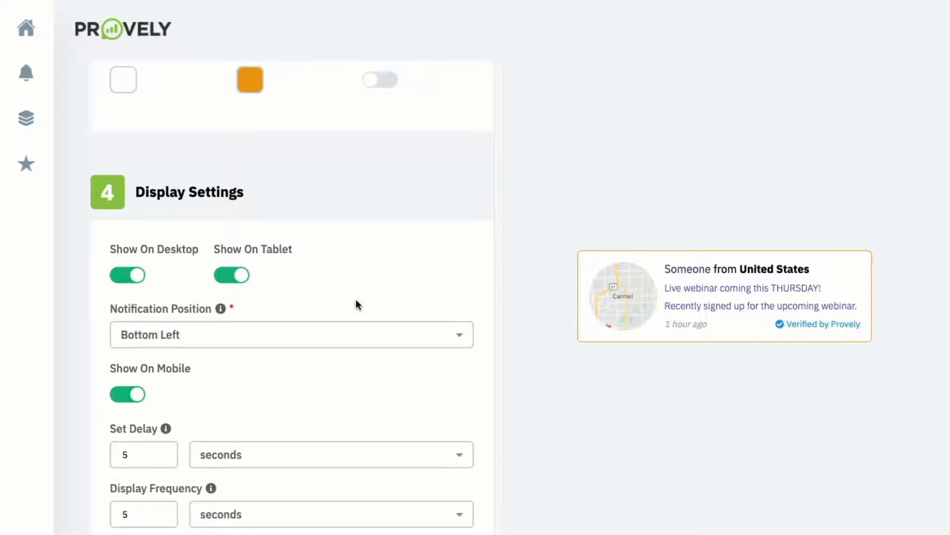
pyautogui.scroll(-2, 176, 278)
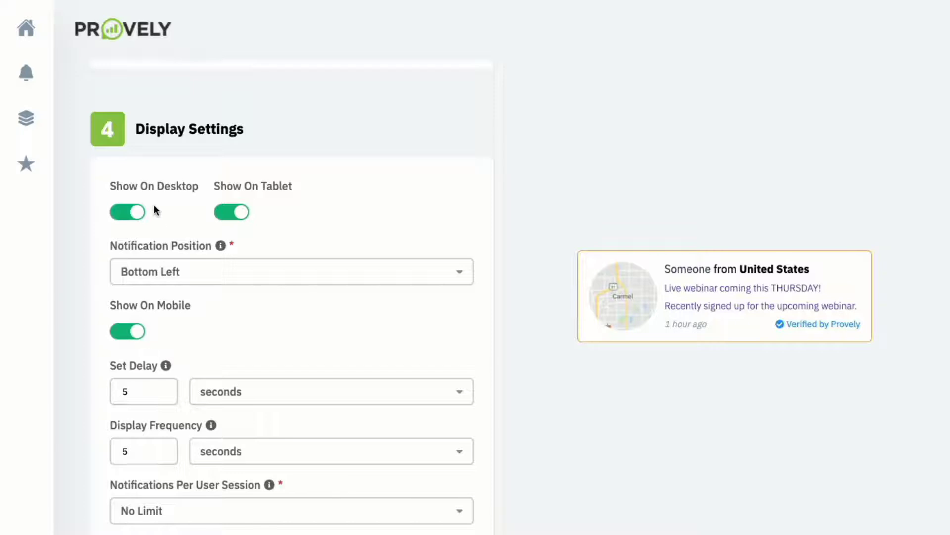
pyautogui.click(221, 274)
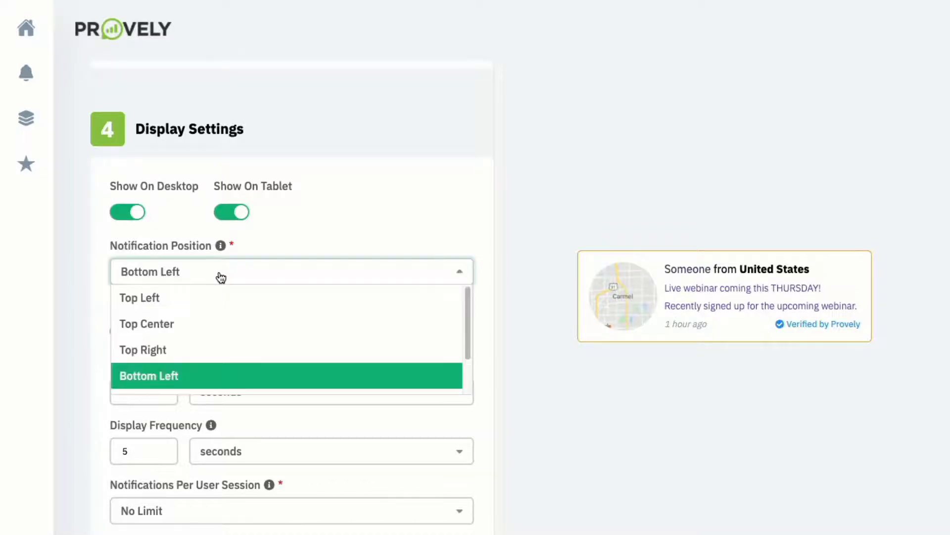
pyautogui.click(329, 226)
pyautogui.scroll(-4, 307, 282)
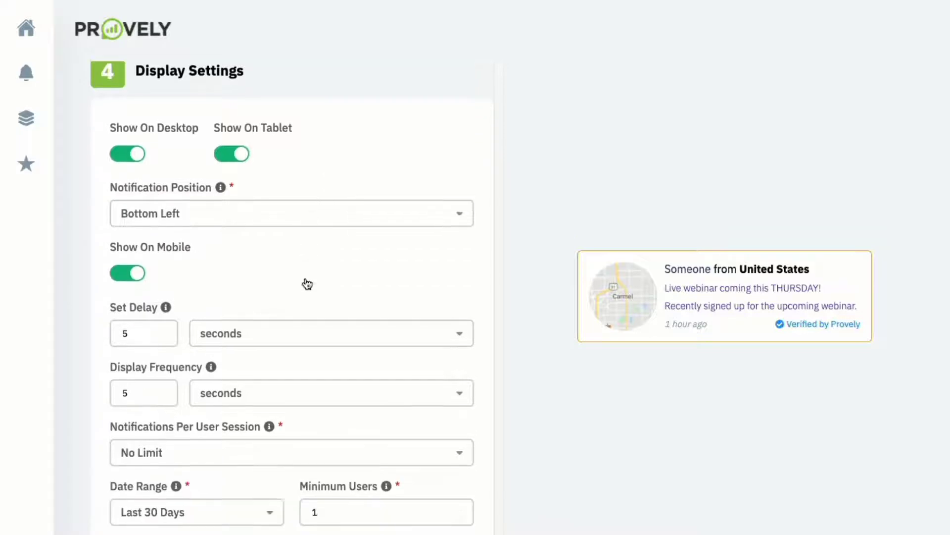
pyautogui.click(164, 218)
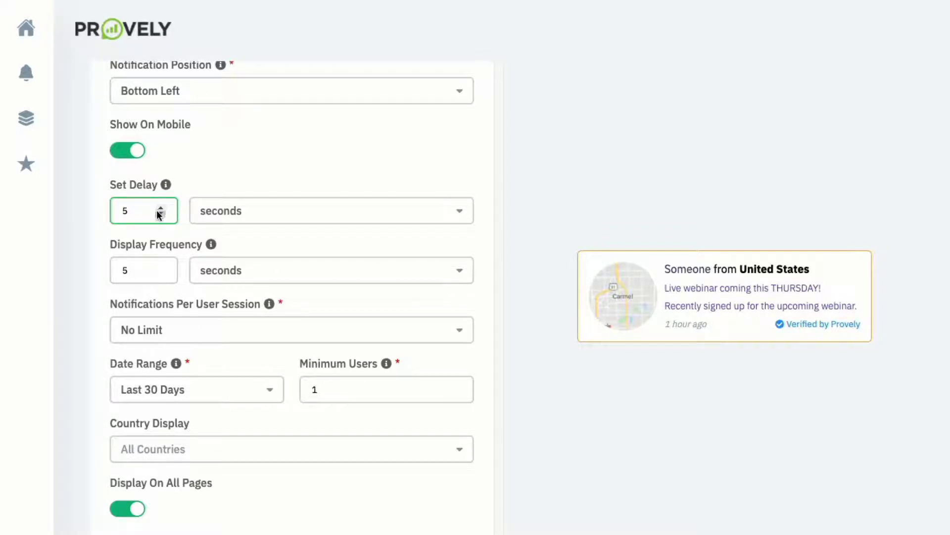
pyautogui.scroll(-2, 155, 212)
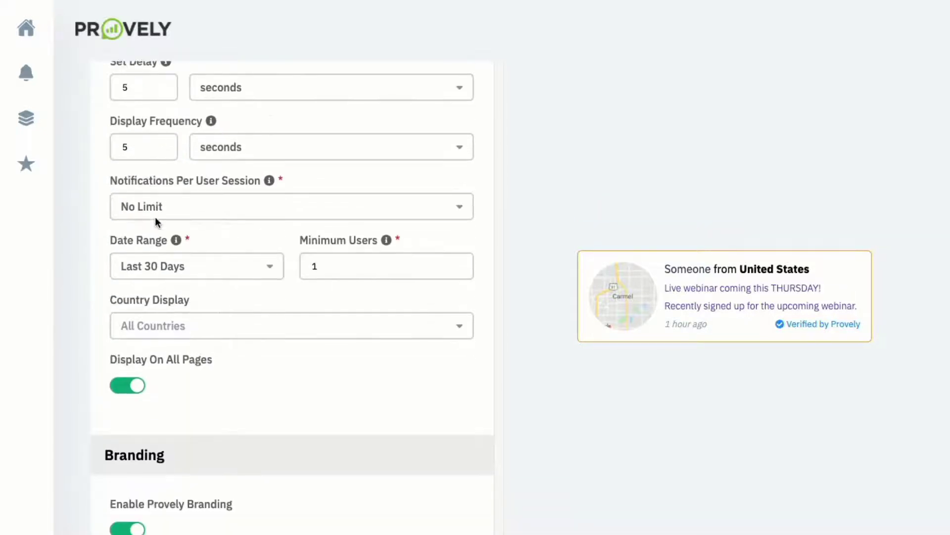
pyautogui.scroll(1, 155, 219)
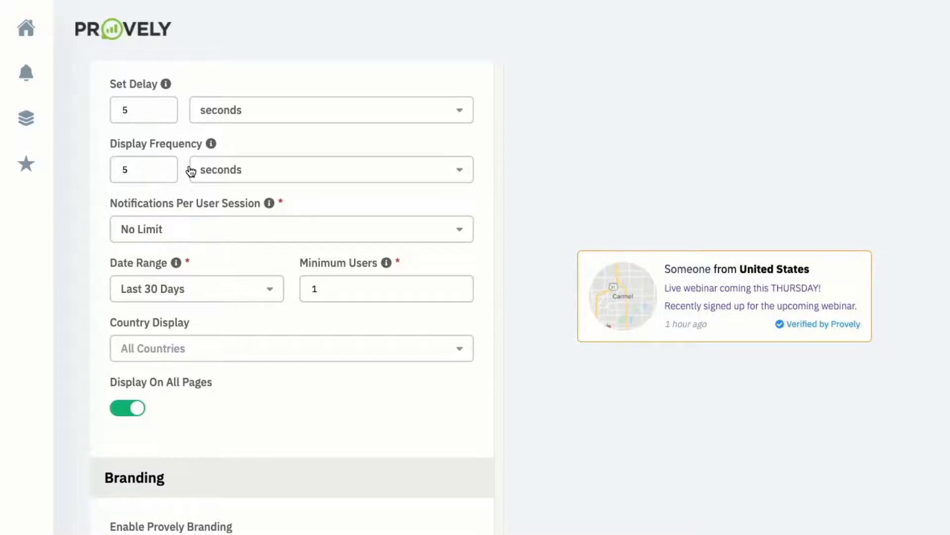
pyautogui.scroll(-2, 182, 187)
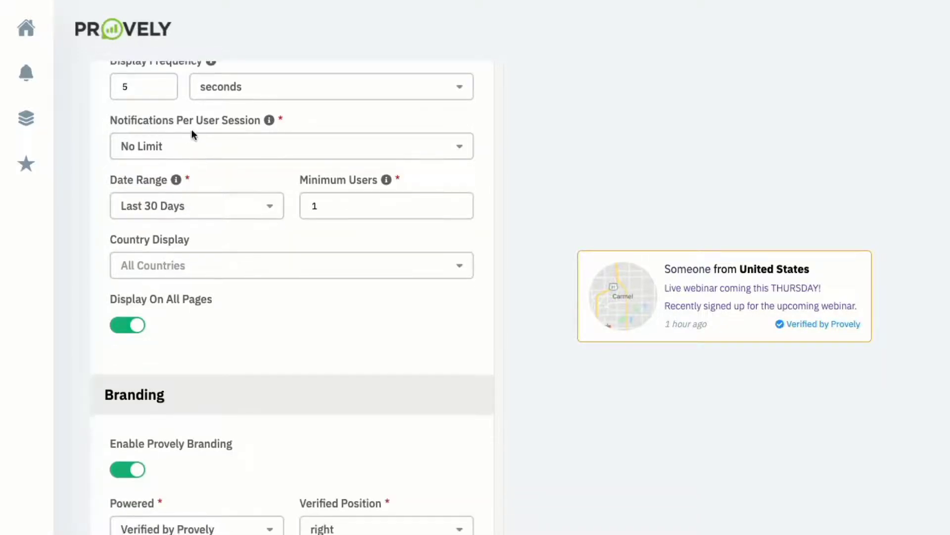
pyautogui.click(225, 144)
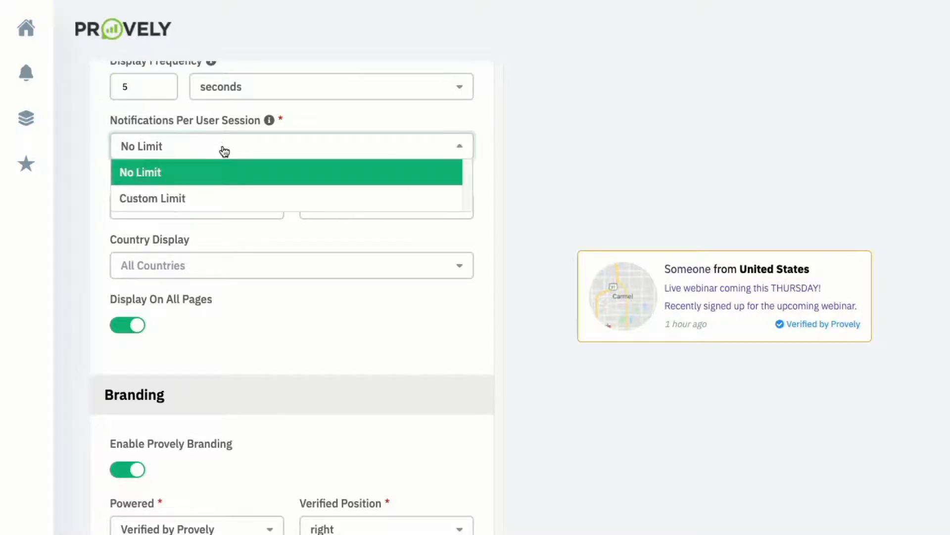
pyautogui.click(301, 123)
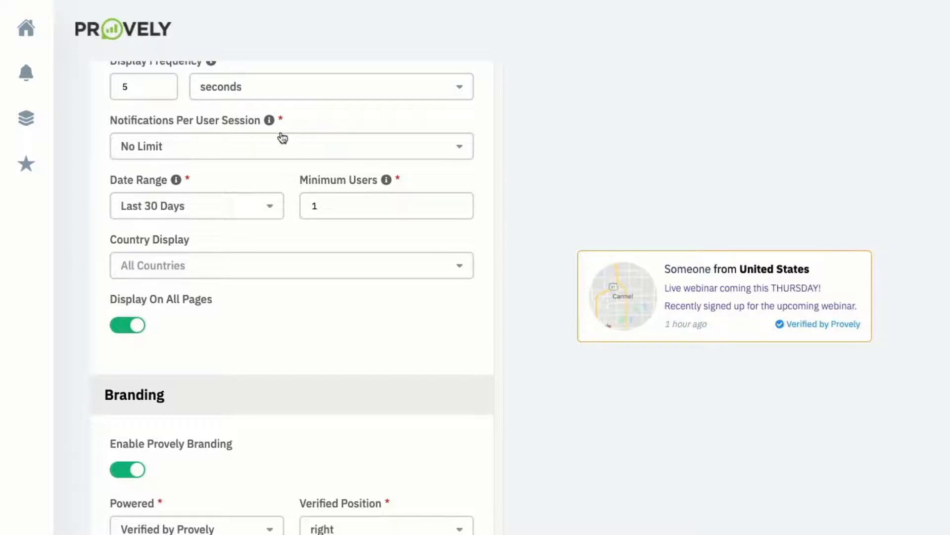
pyautogui.scroll(-1, 237, 204)
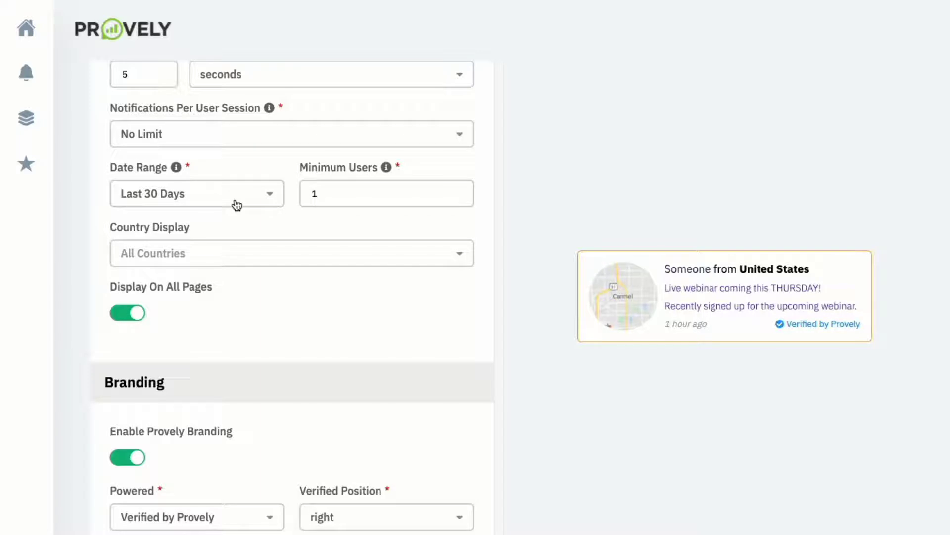
pyautogui.click(237, 205)
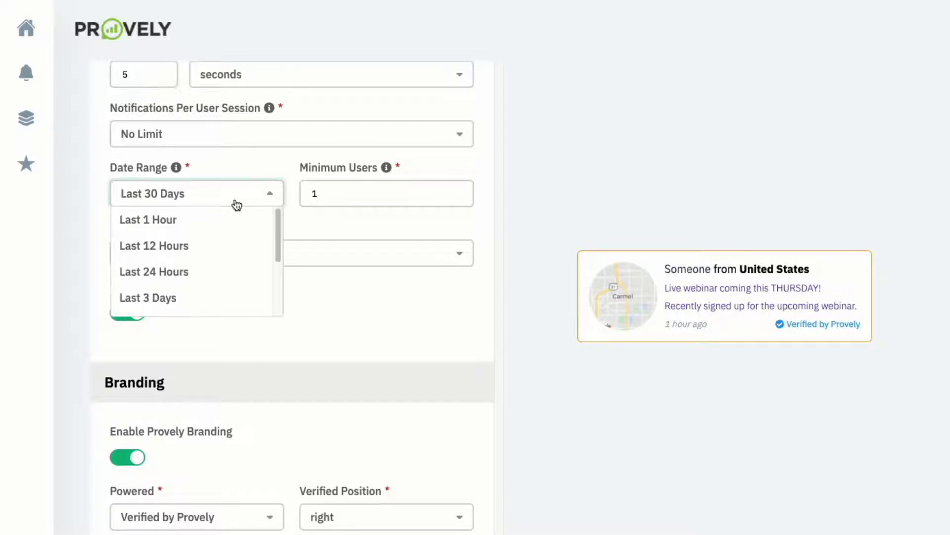
pyautogui.click(253, 166)
pyautogui.click(322, 191)
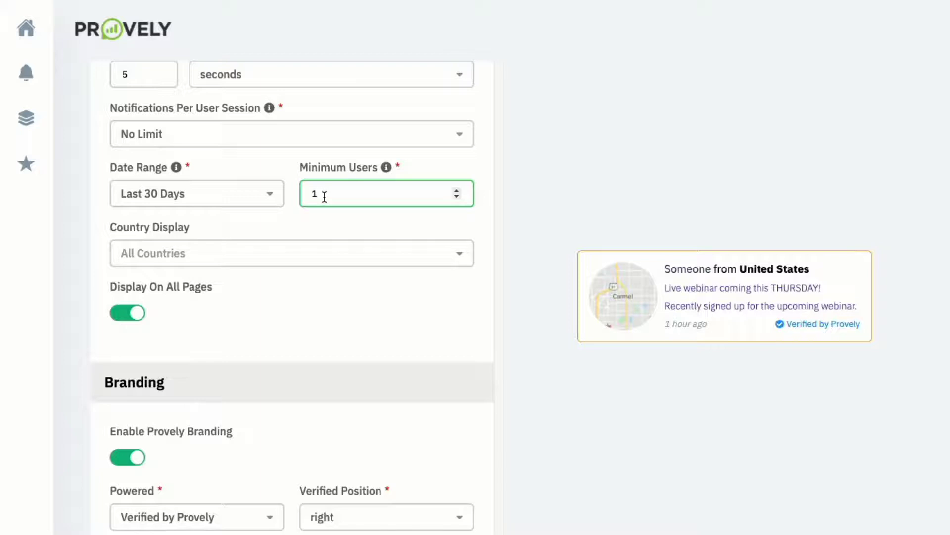
pyautogui.click(267, 227)
pyautogui.scroll(-1, 268, 226)
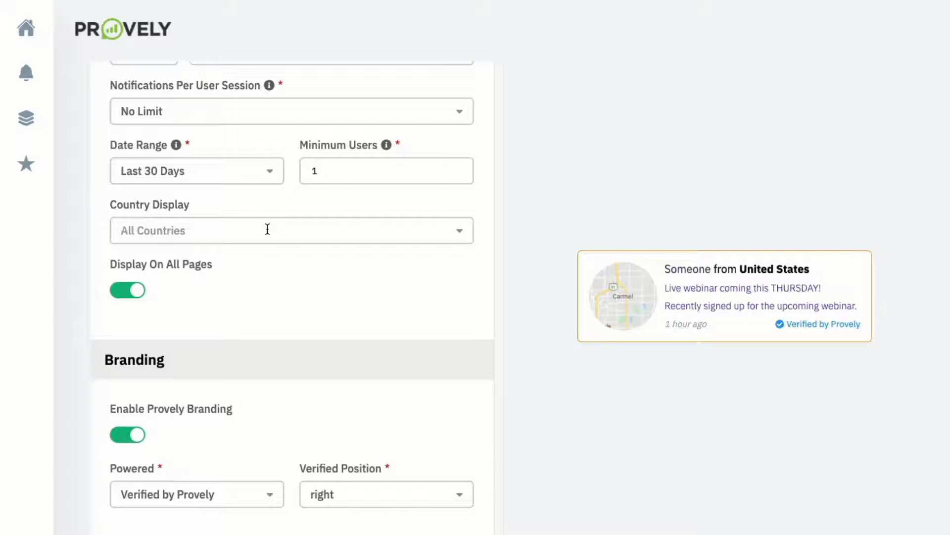
pyautogui.scroll(-1, 228, 262)
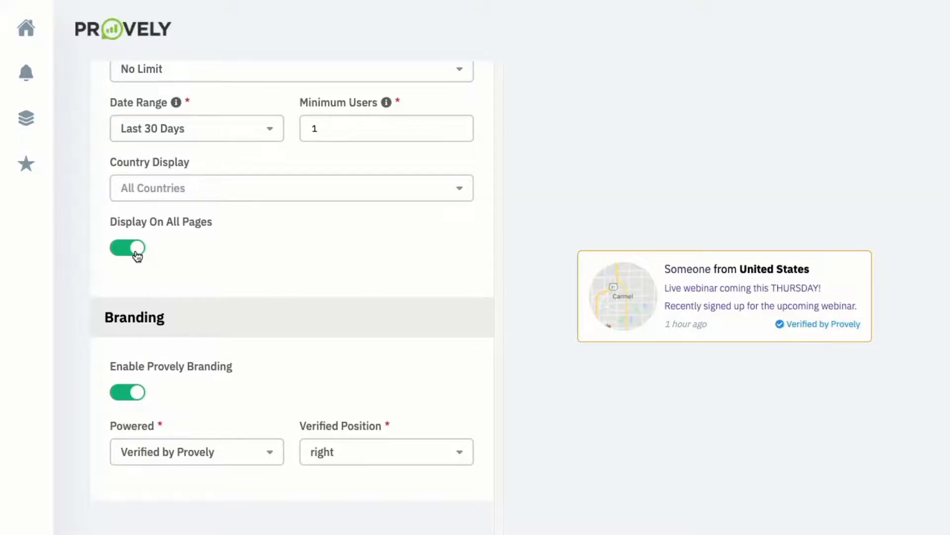
pyautogui.scroll(-4, 138, 257)
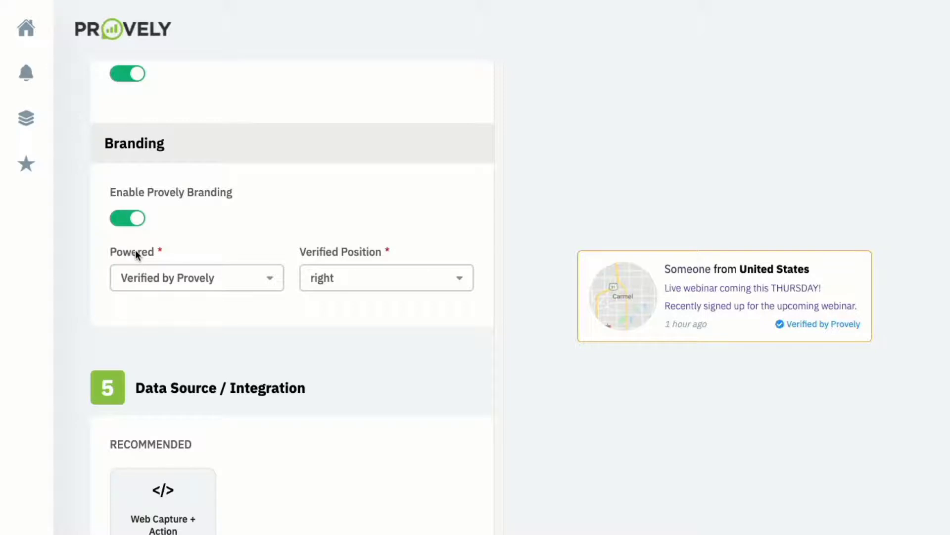
pyautogui.click(177, 286)
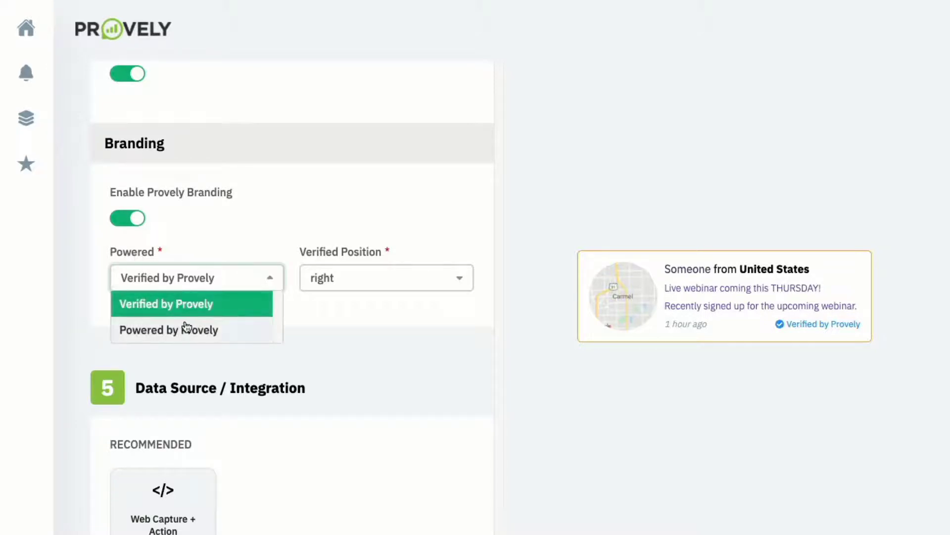
pyautogui.click(222, 241)
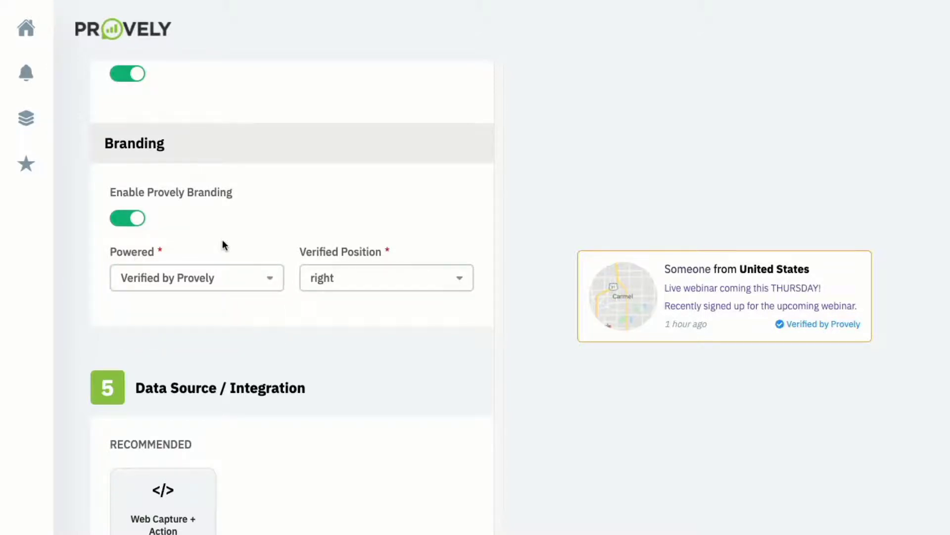
pyautogui.scroll(-4, 222, 243)
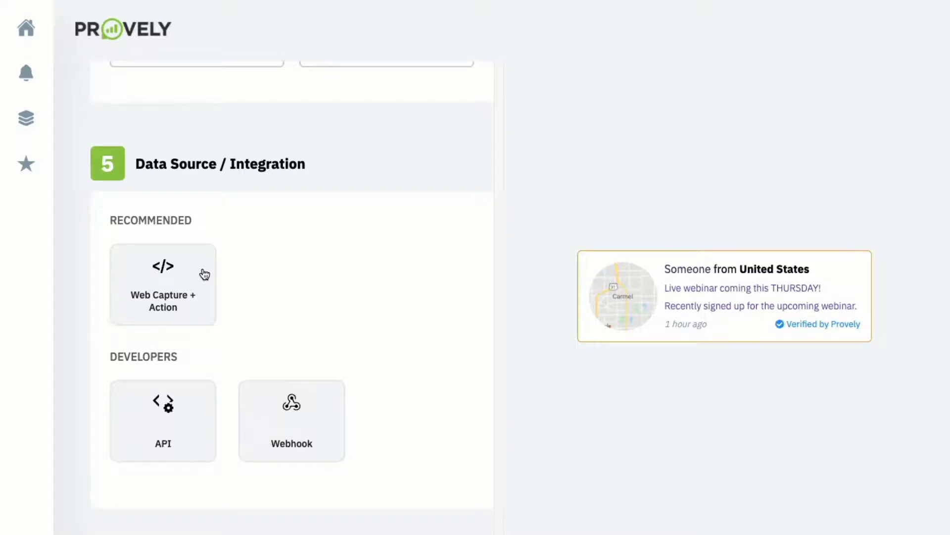
# - Switch the notification's integration from Web Capture + Action through API to Webhook, leaving the data source unpicked
pyautogui.click(205, 275)
pyautogui.scroll(-3, 203, 275)
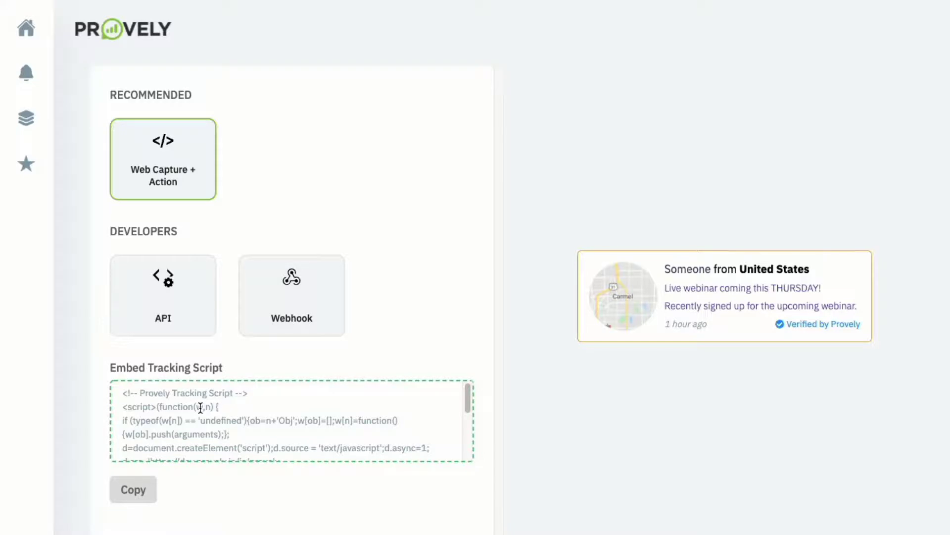
pyautogui.click(163, 318)
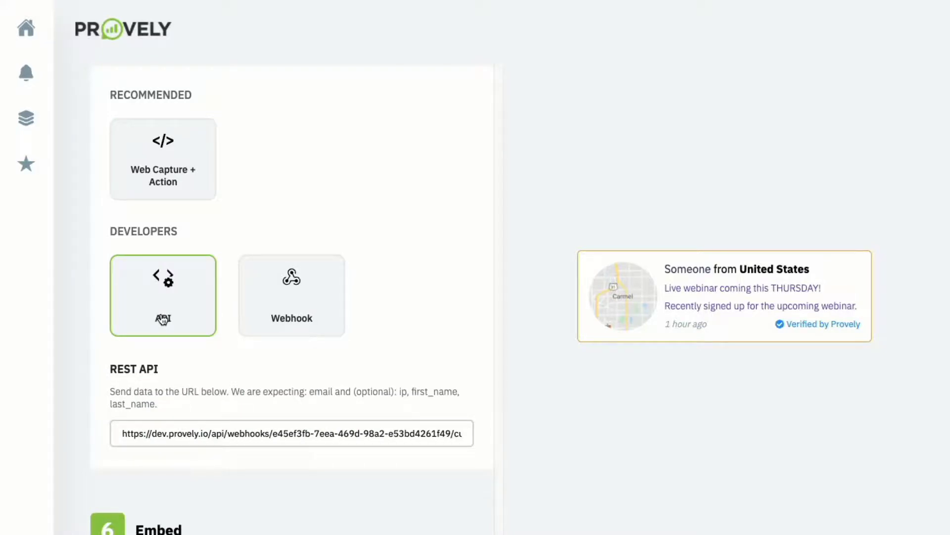
pyautogui.click(296, 296)
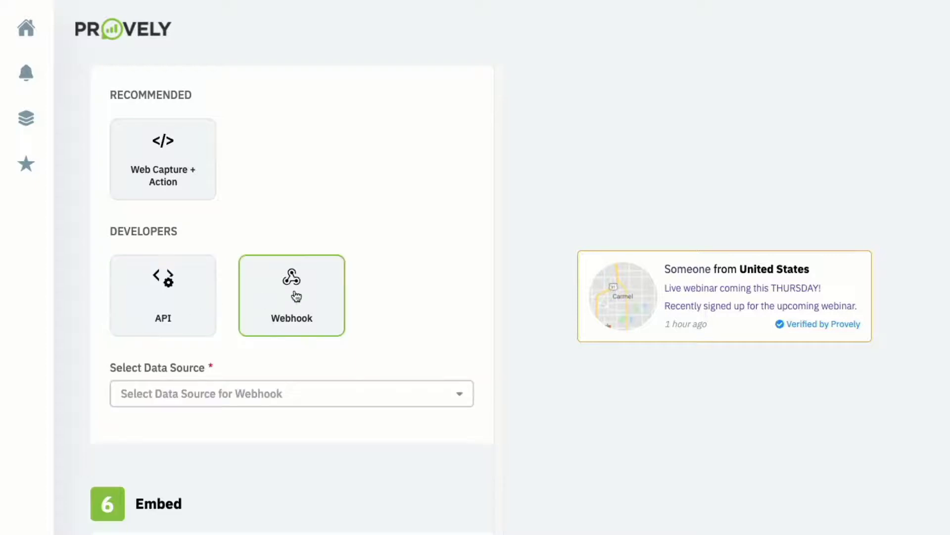
pyautogui.click(268, 396)
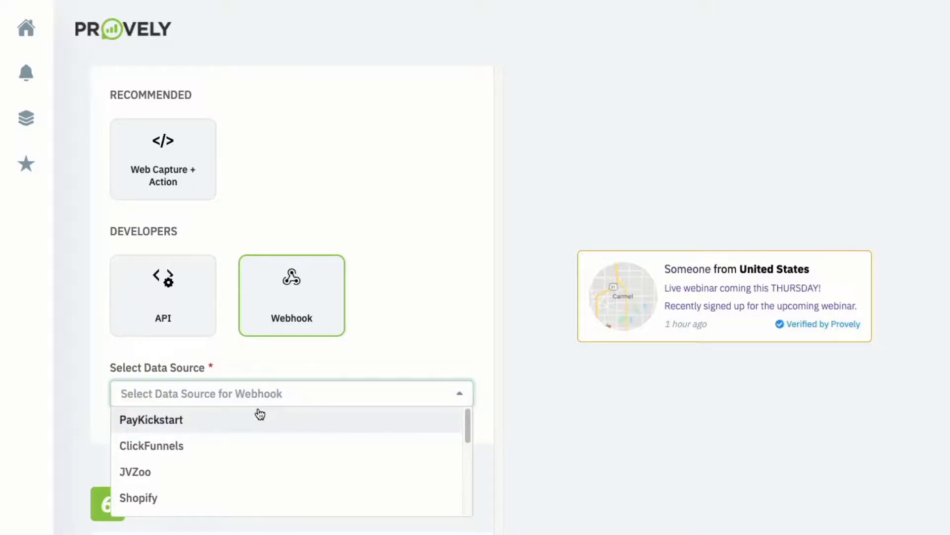
pyautogui.click(302, 350)
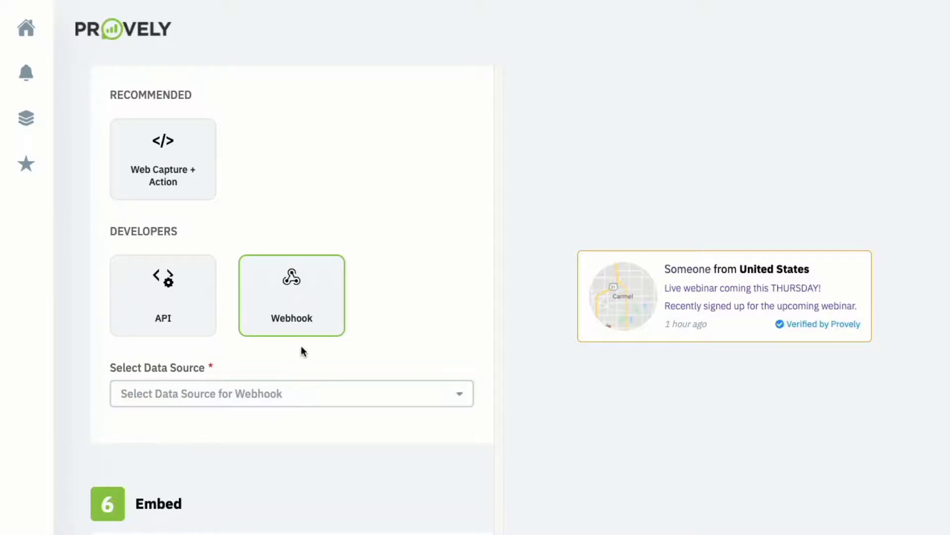
pyautogui.scroll(-3, 306, 323)
# - Set the data source back to Web Capture + Action so the Embed Tracking Script appears
pyautogui.click(304, 319)
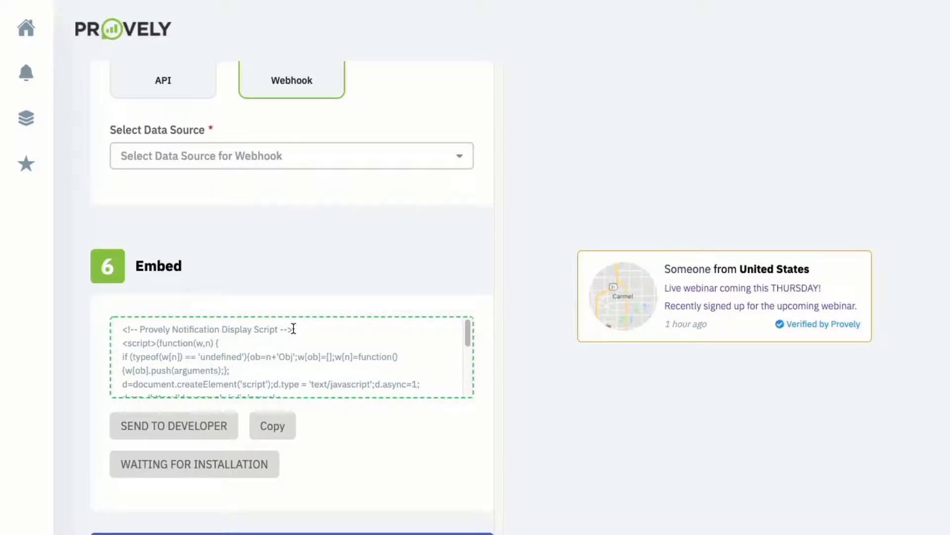
pyautogui.click(292, 533)
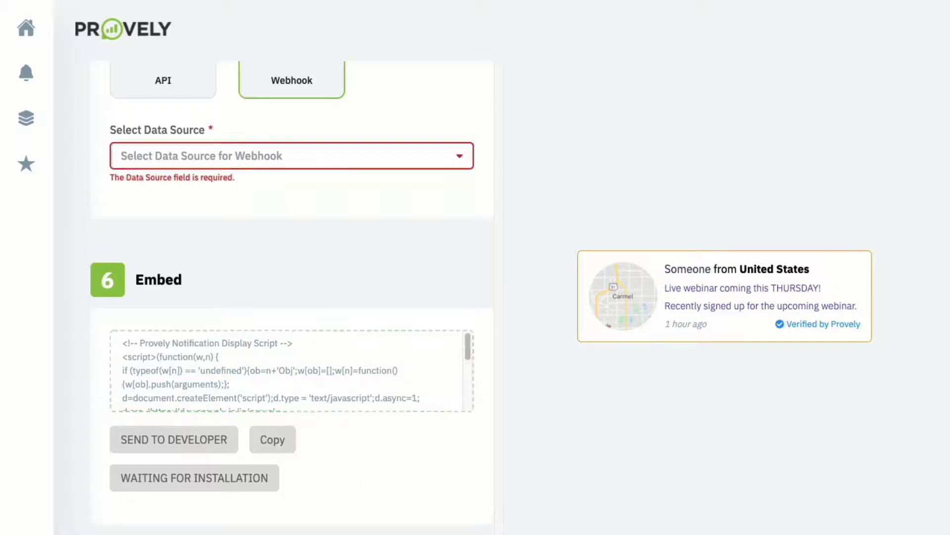
pyautogui.scroll(3, 258, 156)
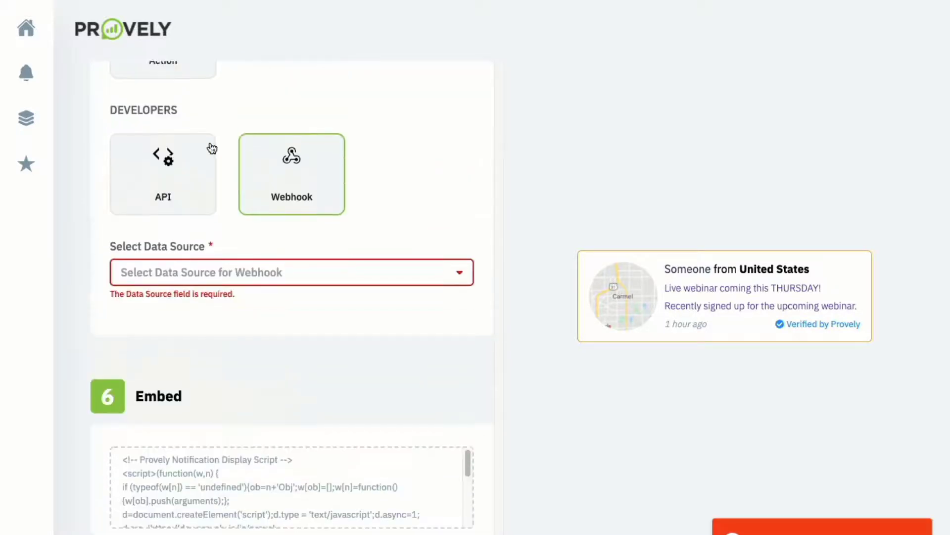
pyautogui.click(190, 101)
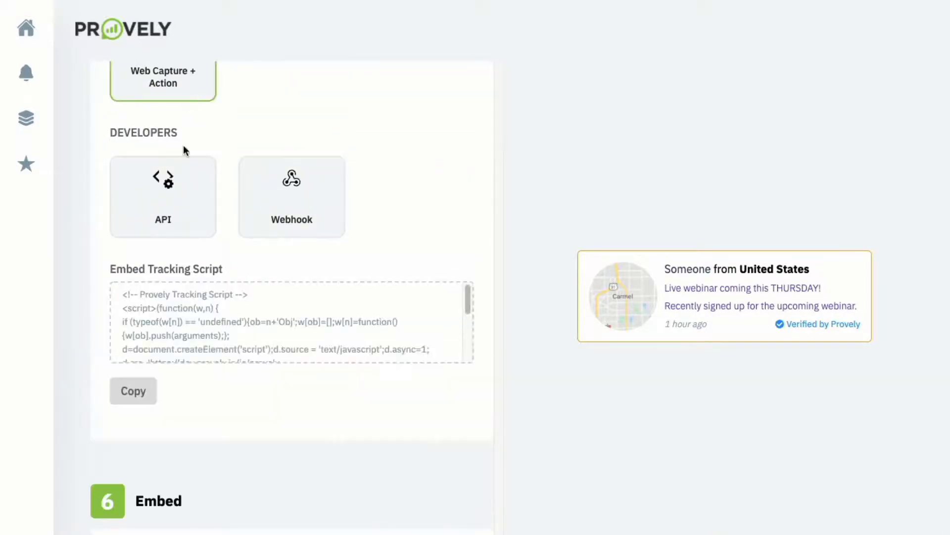
pyautogui.scroll(-5, 183, 146)
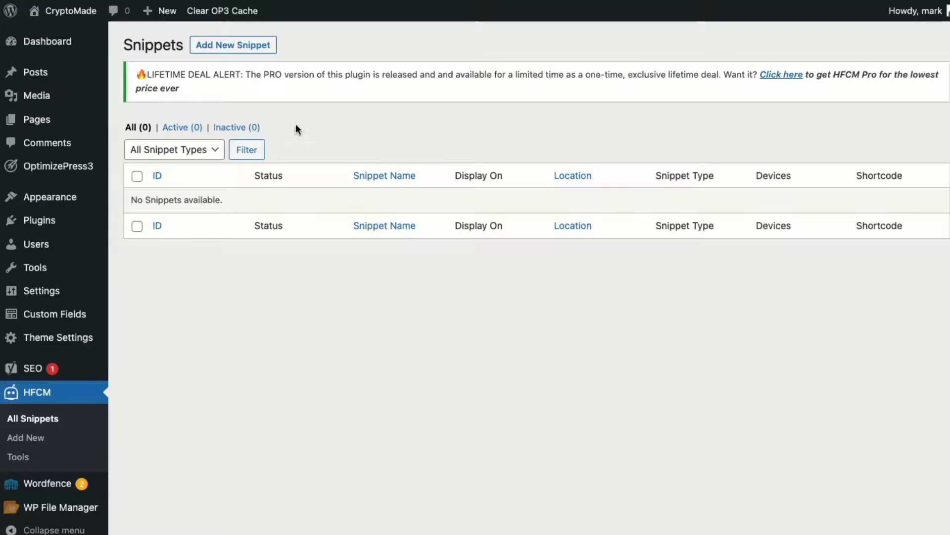
# - Create a new HFCM snippet named 'Webinar Reg Provely' with Javascript snippet type
pyautogui.click(254, 48)
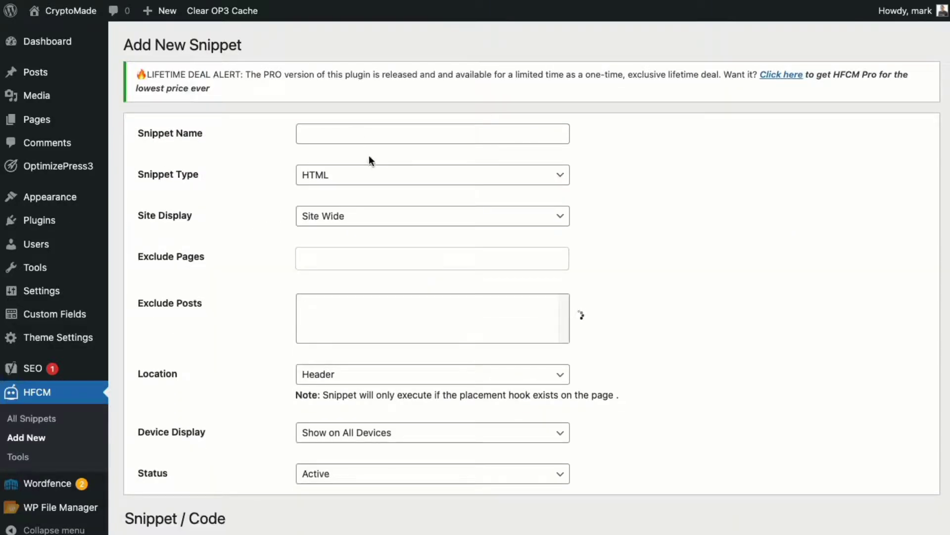
pyautogui.click(347, 134)
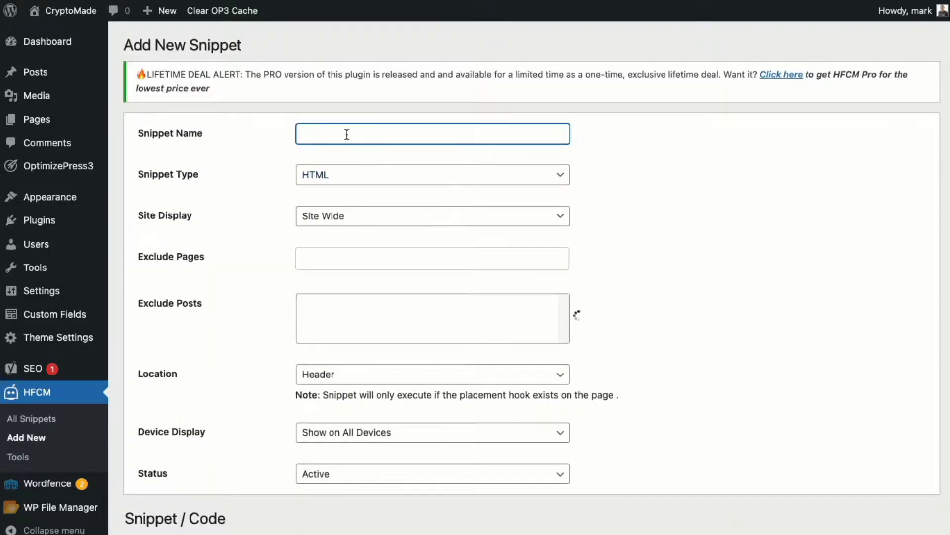
pyautogui.write('Webinar Reg Provely')
pyautogui.click(403, 174)
pyautogui.click(388, 206)
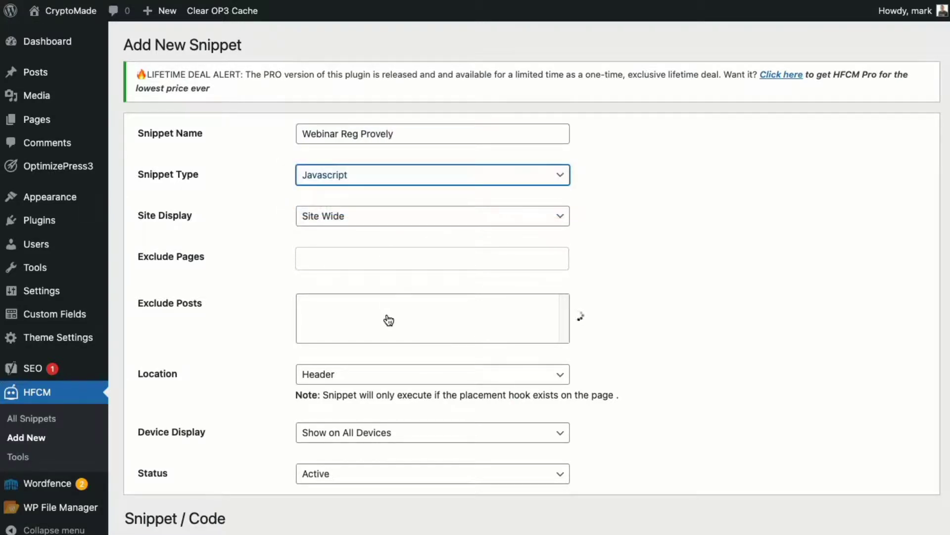
# - Limit the snippet to the Home page and paste in the Provely tracking script
pyautogui.click(344, 221)
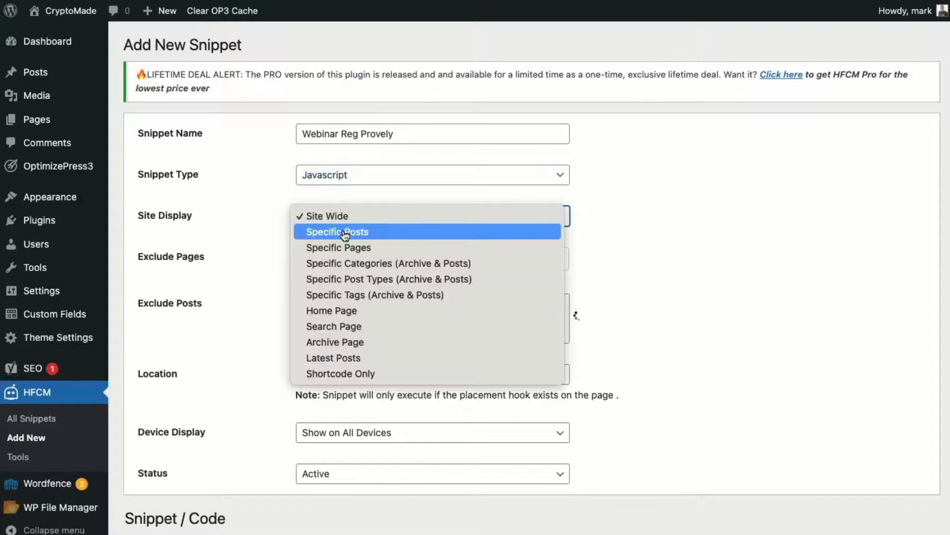
pyautogui.click(346, 247)
pyautogui.click(347, 256)
pyautogui.click(350, 285)
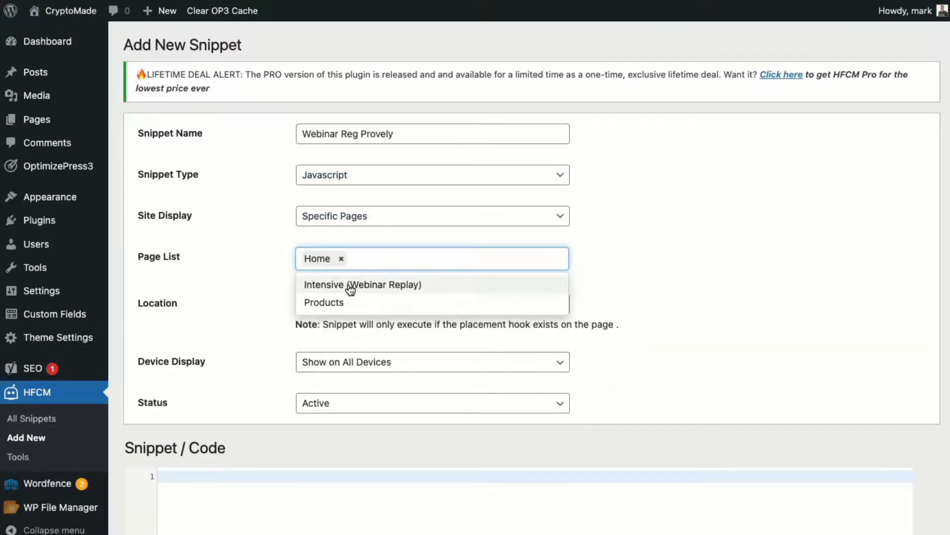
pyautogui.click(351, 490)
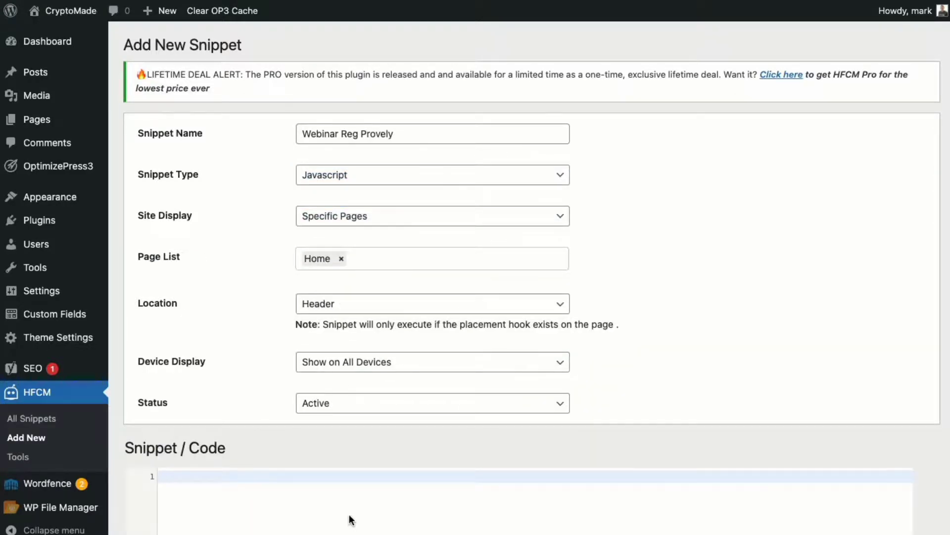
pyautogui.write("<!-- Provely Tracking Script --> <script>(function(w,n) { if (typeof(w[n]) == 'undefined'){ob=n+'Obj';w[ob]=[];w[n]=function(){w[ob].push(arguments);}; d=document.createElement('script');d.source = 'text/javascript';d.async=1; d.src='https://dev.provely.io/js/provely-widget.js';x=document.getElementsByTagName('script')[0];x.parentNode.insertBefore(d,x);} })(window, 'provelys', ''); provelys('config', 'baseUrl', 'https://dev.provely.io'); provelys('track', 'uuid', 'e45ef3fb-7eea-469d-98a2-e53bd4261f49'); </script> <!-- Provely Tracking Script -->")
pyautogui.scroll(-3, 349, 517)
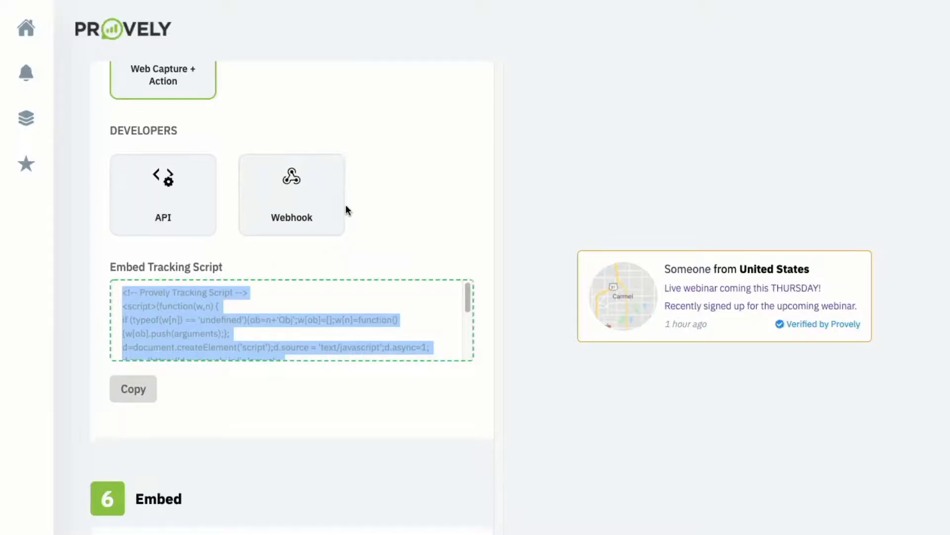
# - Paste Provely's notification display script on a new line below the tracking script
pyautogui.scroll(-4, 346, 204)
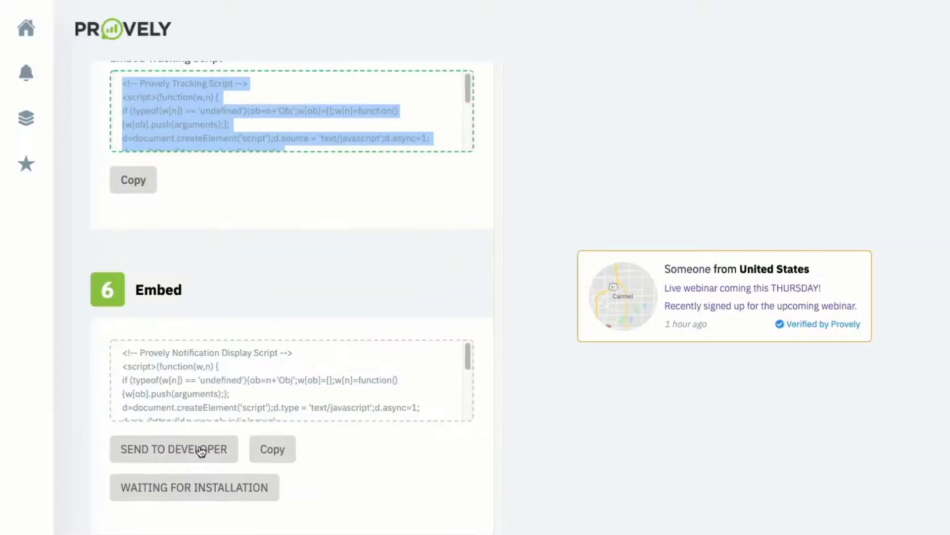
pyautogui.click(283, 443)
pyautogui.click(282, 383)
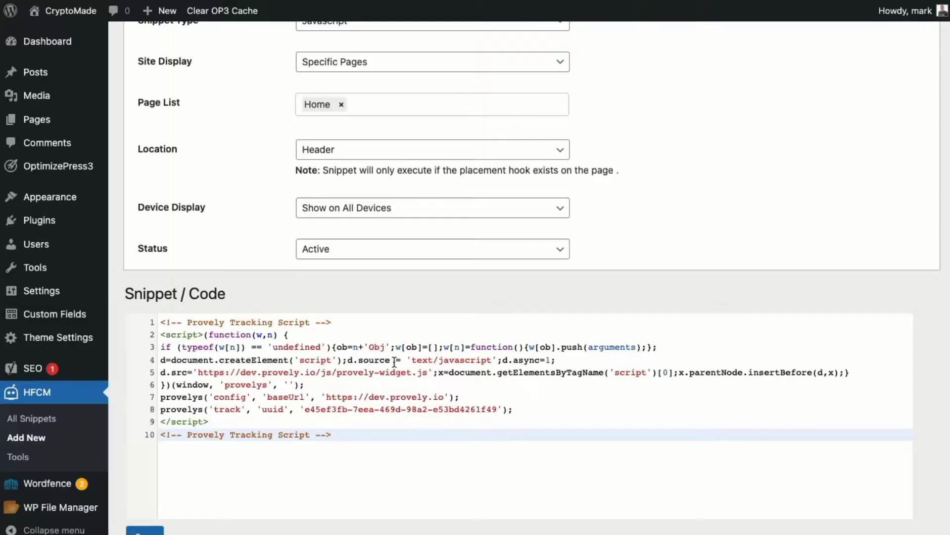
pyautogui.press('Return')
pyautogui.hotkey('ctrl', 'v')
# - Set the snippet location to After Content and save the snippet
pyautogui.click(327, 151)
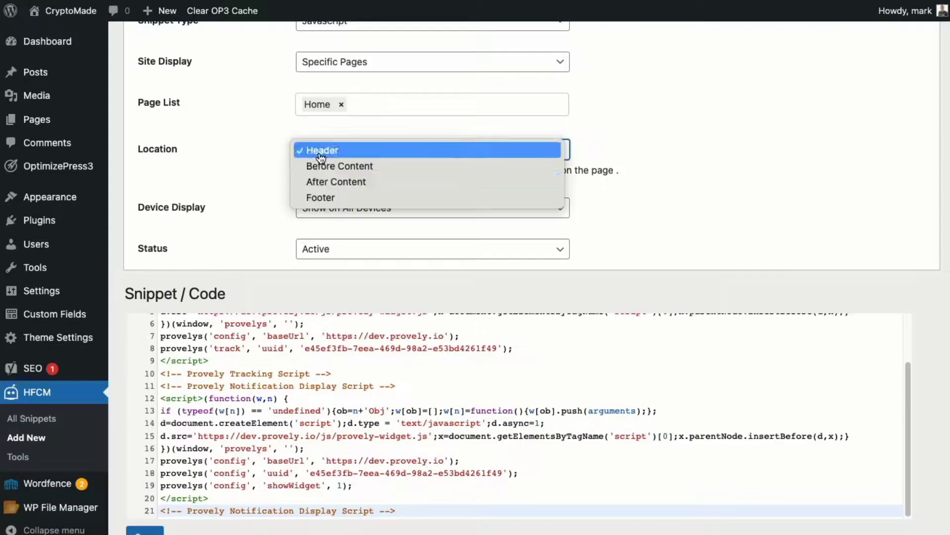
pyautogui.click(330, 163)
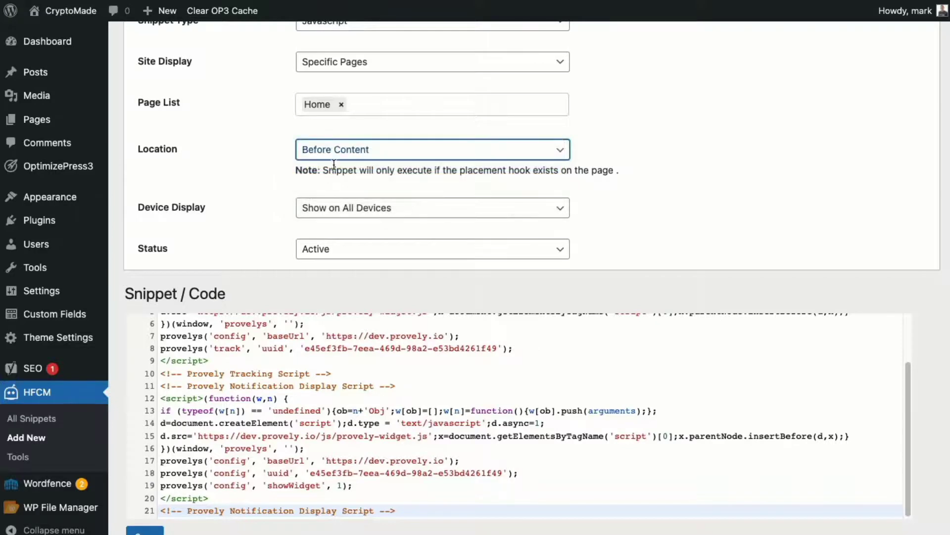
pyautogui.click(330, 151)
pyautogui.click(333, 162)
pyautogui.scroll(5, 246, 413)
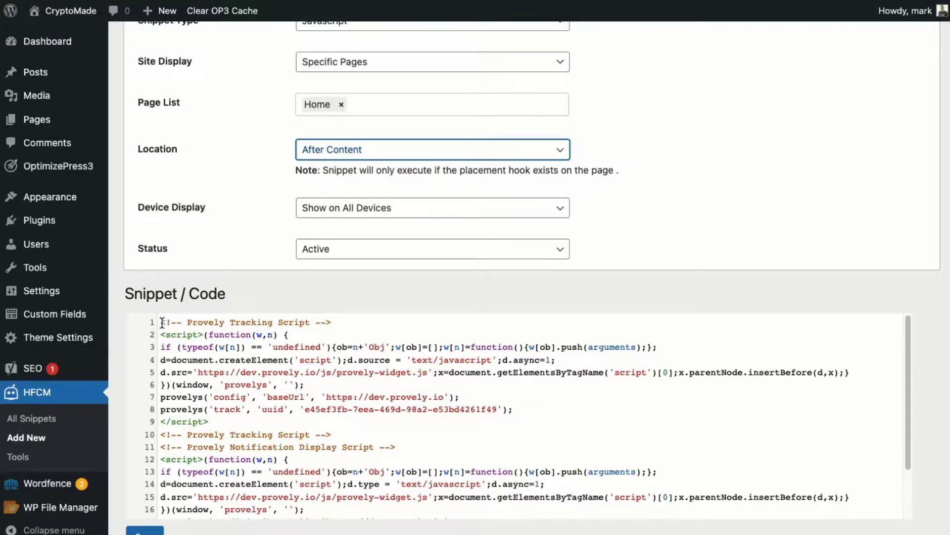
pyautogui.moveTo(161, 323); pyautogui.dragTo(409, 434)
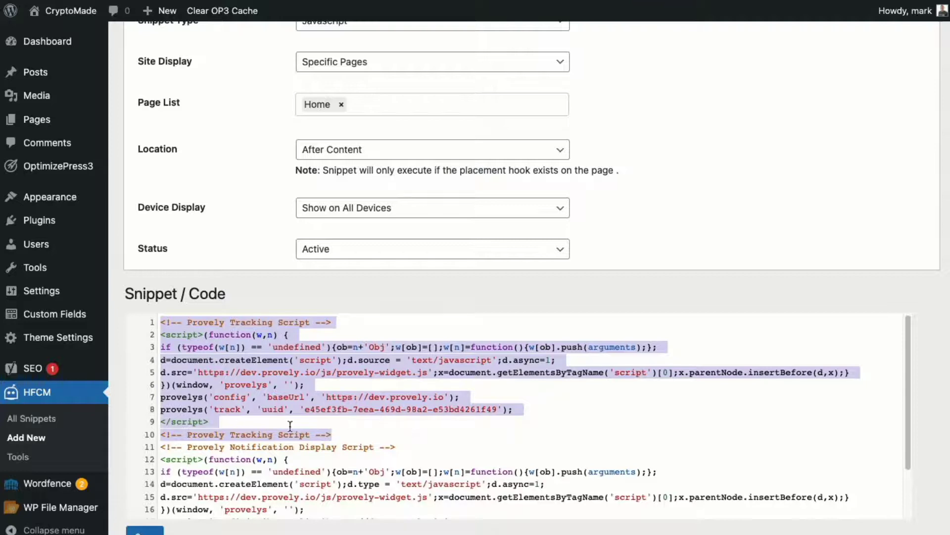
pyautogui.moveTo(159, 447); pyautogui.dragTo(458, 525)
pyautogui.click(144, 531)
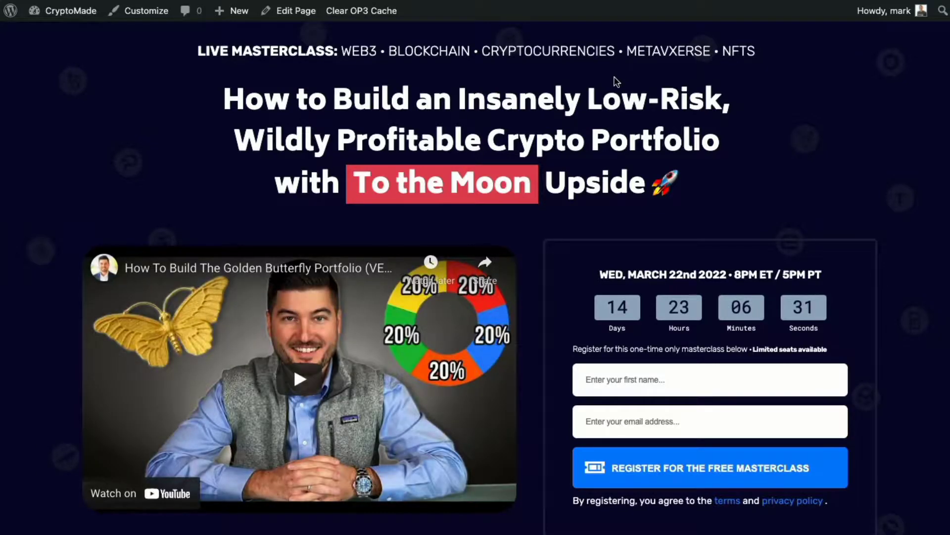
# - Submit a test registration on the masterclass form with a first name and e-mail address
pyautogui.click(615, 381)
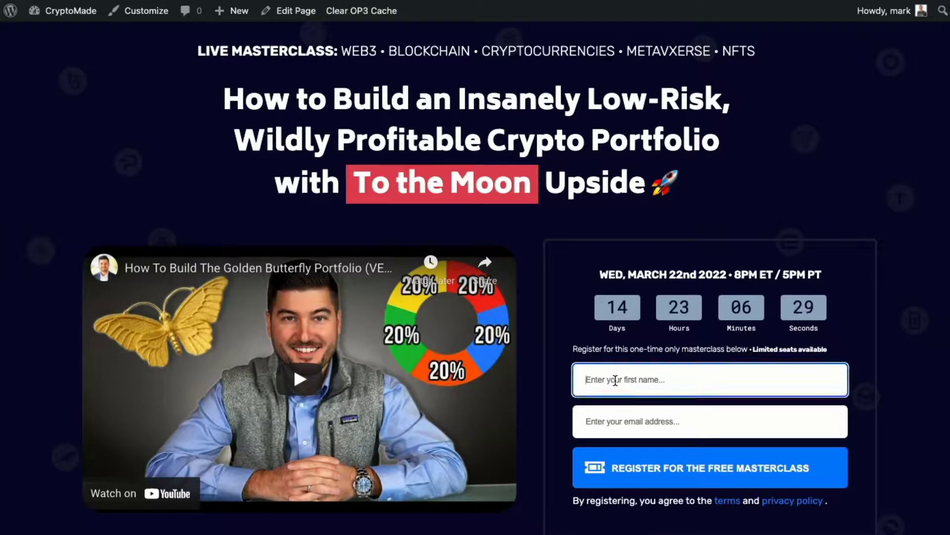
pyautogui.press('Tab')
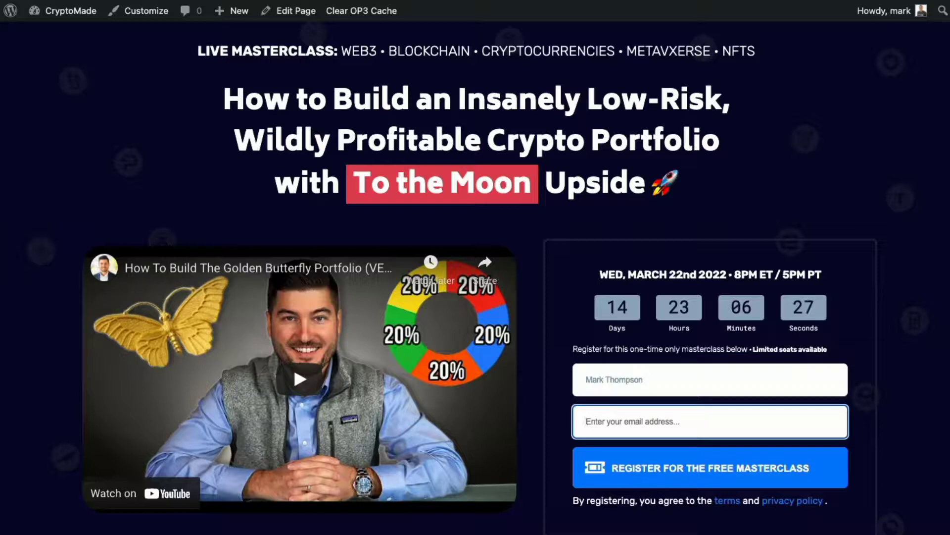
pyautogui.doubleClick(615, 380)
pyautogui.press('BackSpace')
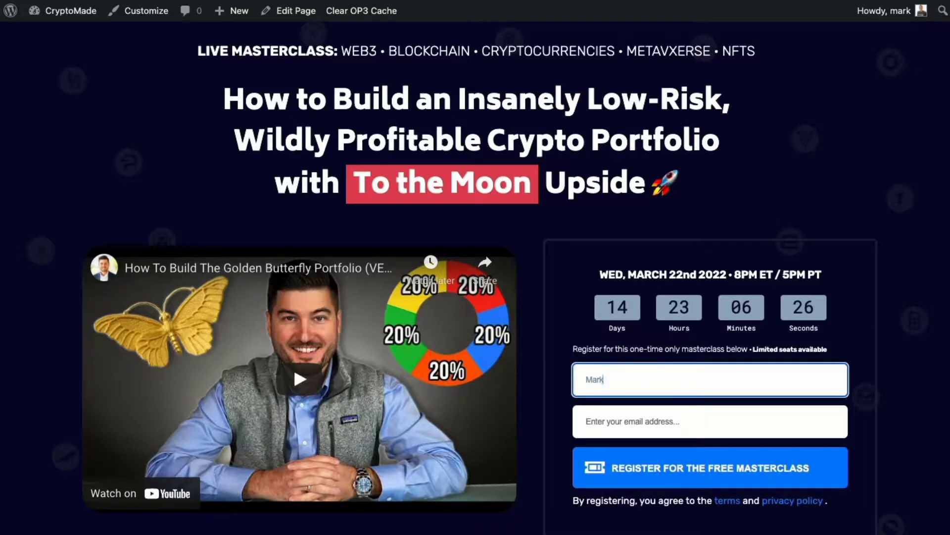
pyautogui.click(628, 425)
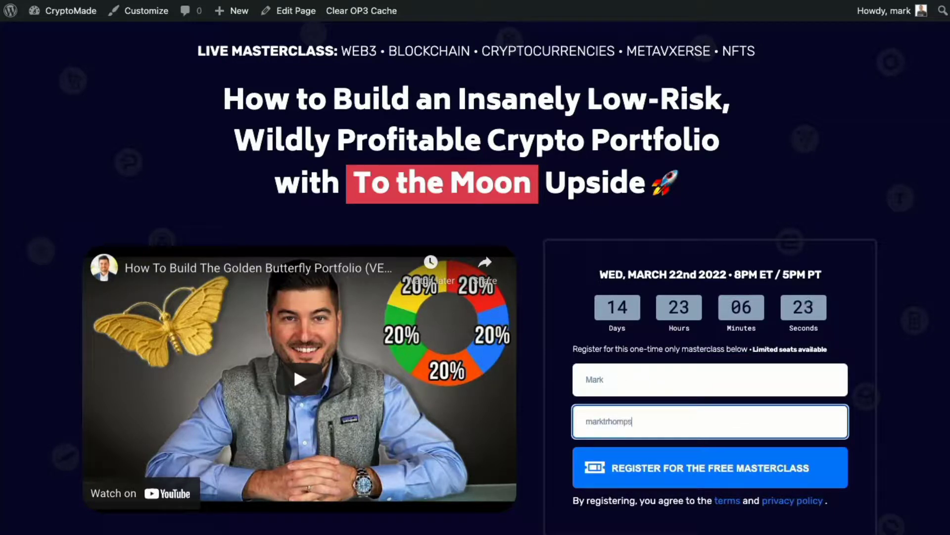
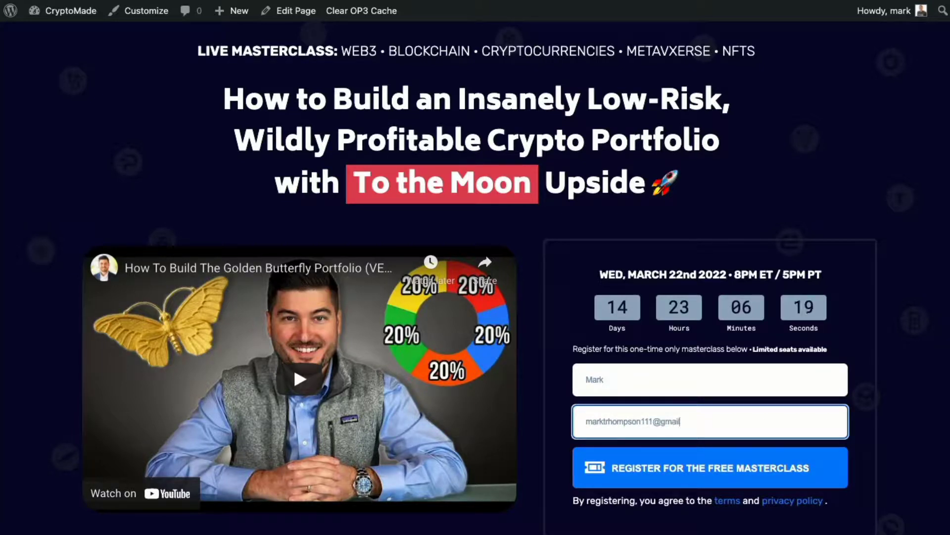
pyautogui.click(624, 456)
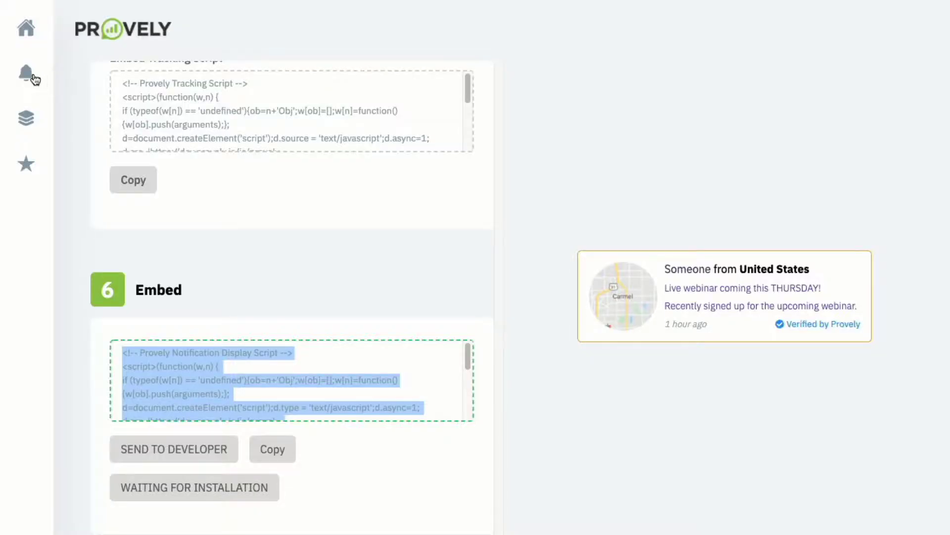
# - Open the Webinar Registration notification's Activity Manager and check the test signup's location
pyautogui.click(32, 76)
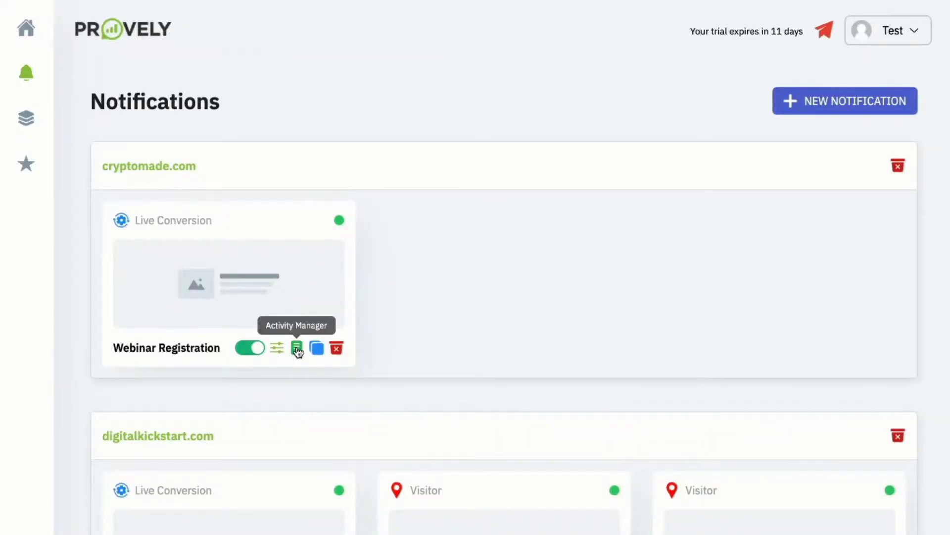
pyautogui.click(296, 347)
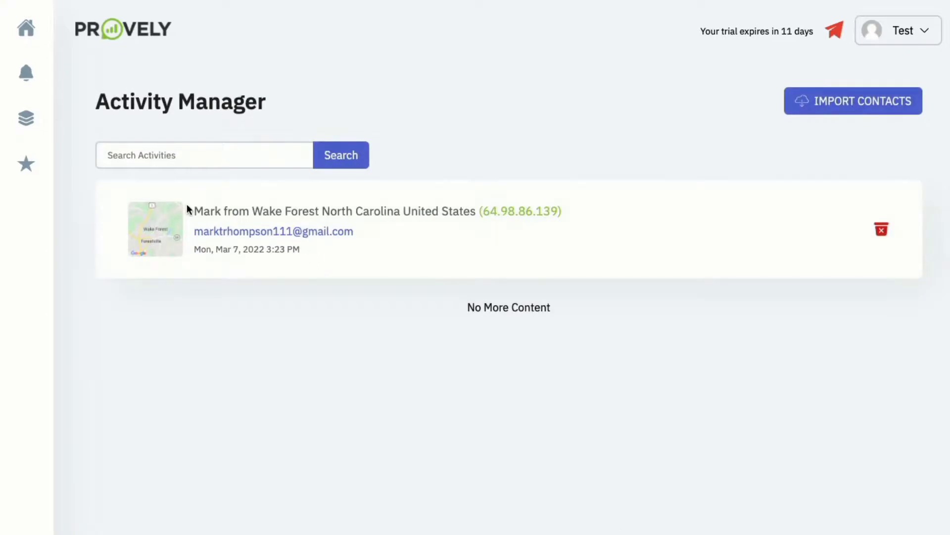
pyautogui.moveTo(268, 217); pyautogui.dragTo(389, 211)
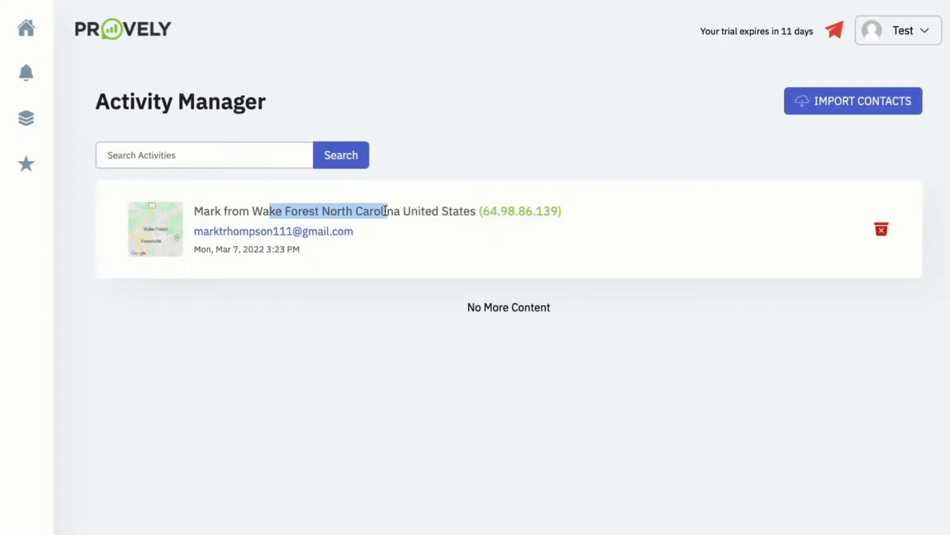
pyautogui.click(388, 211)
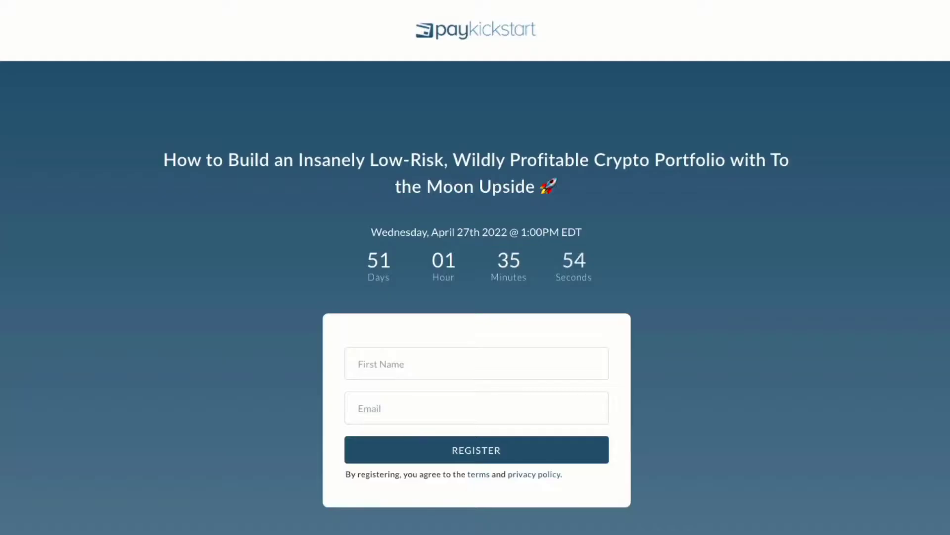
# - Reopen the crypto masterclass page and scroll to watch the Provely signup popup appear
pyautogui.write('crypto')
pyautogui.press('Escape')
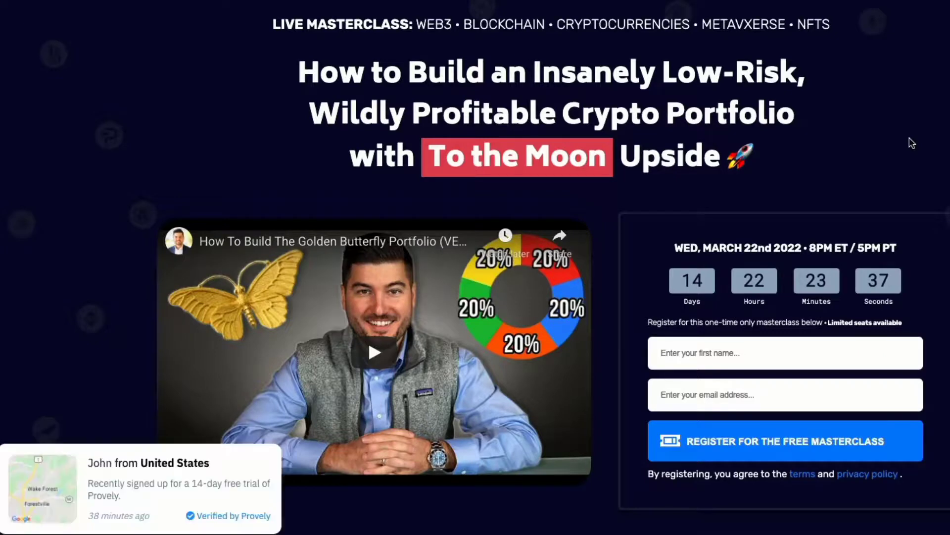
pyautogui.scroll(-2, 912, 143)
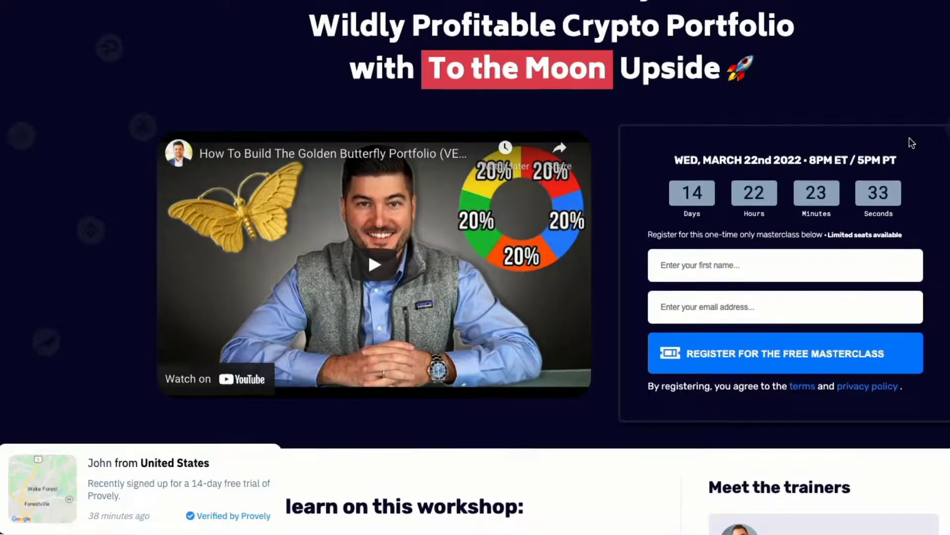
pyautogui.scroll(2, 912, 143)
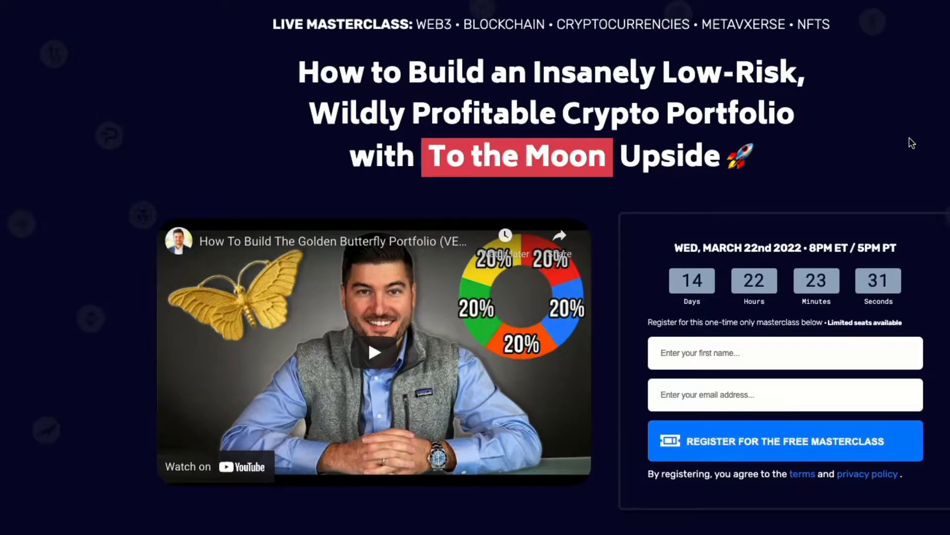